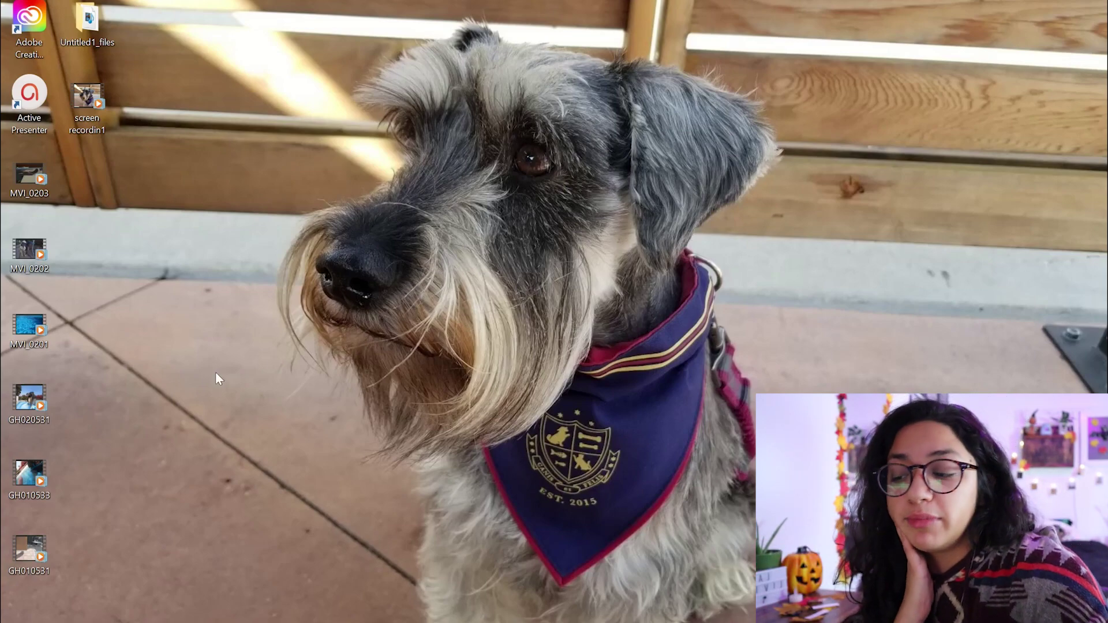
- Launch Premiere Pro 2020, open the 'Youtube Shorts Goodbye Summer' project, and bring up File > New
click(13, 620)
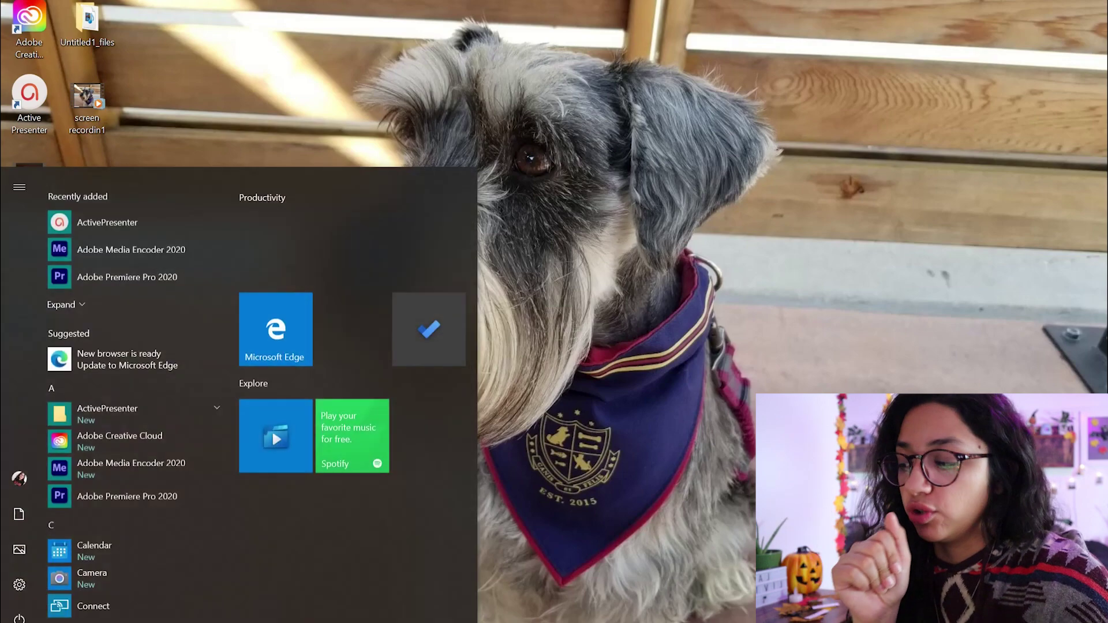
click(125, 254)
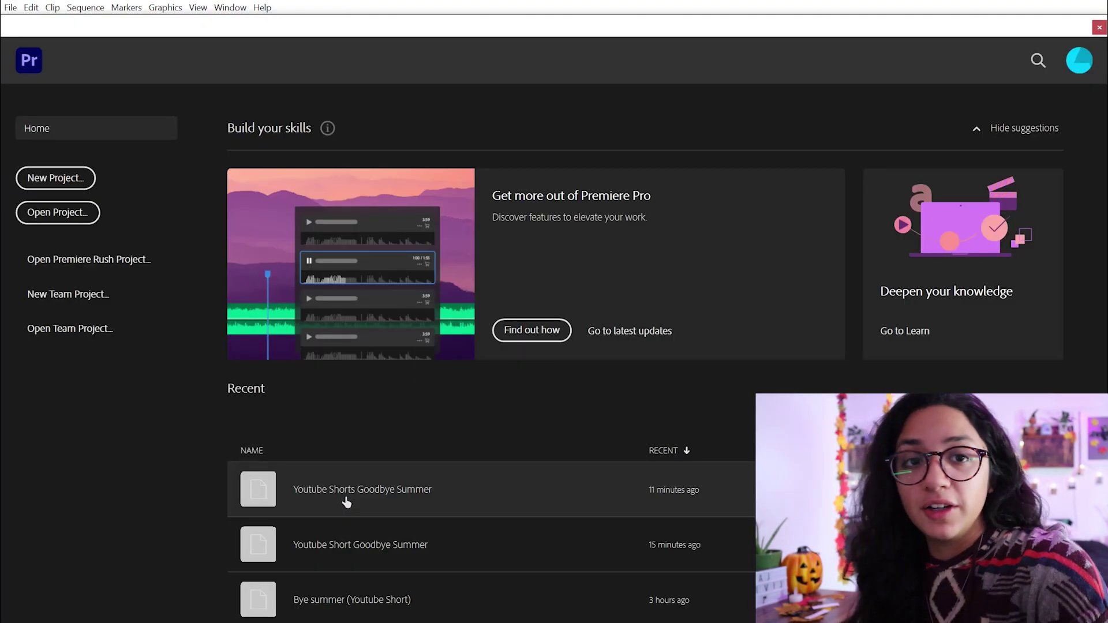
click(346, 502)
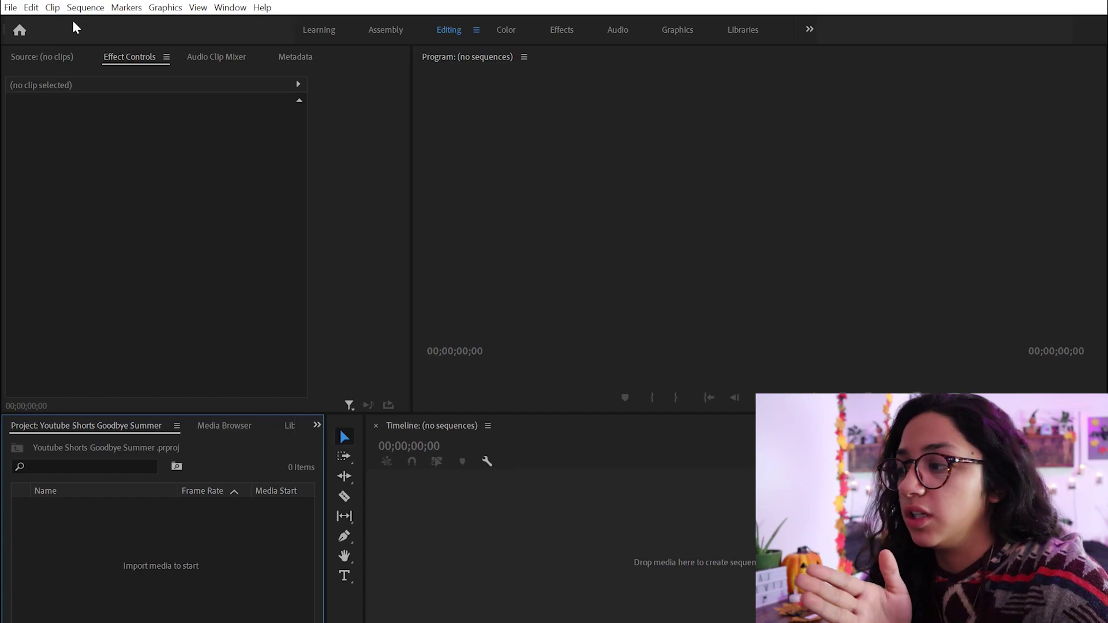
click(10, 7)
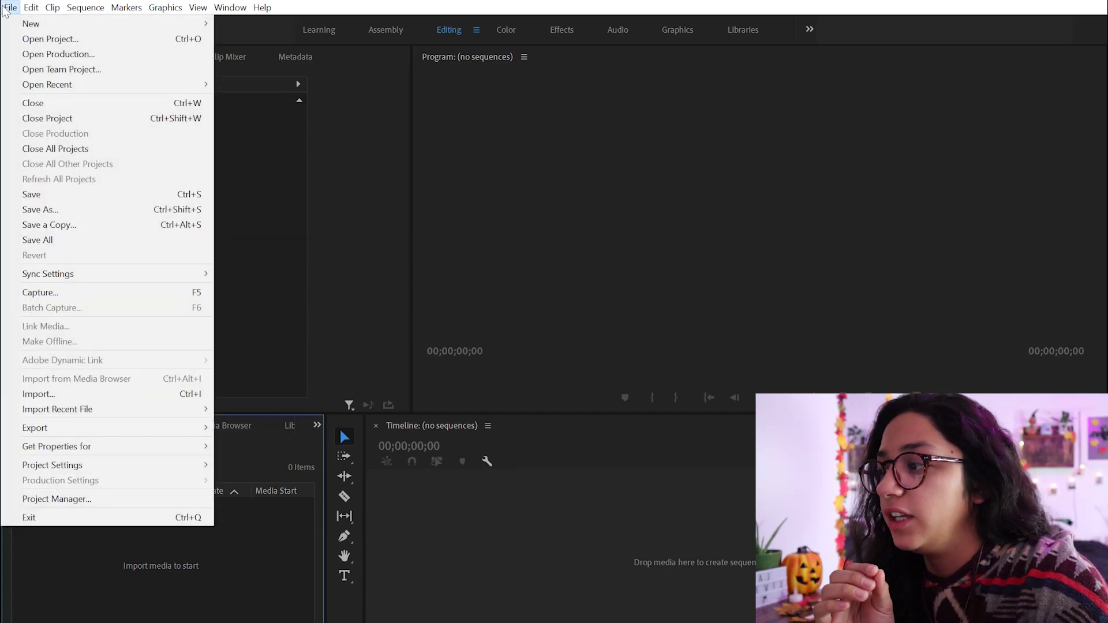
mouse_move(13, 23)
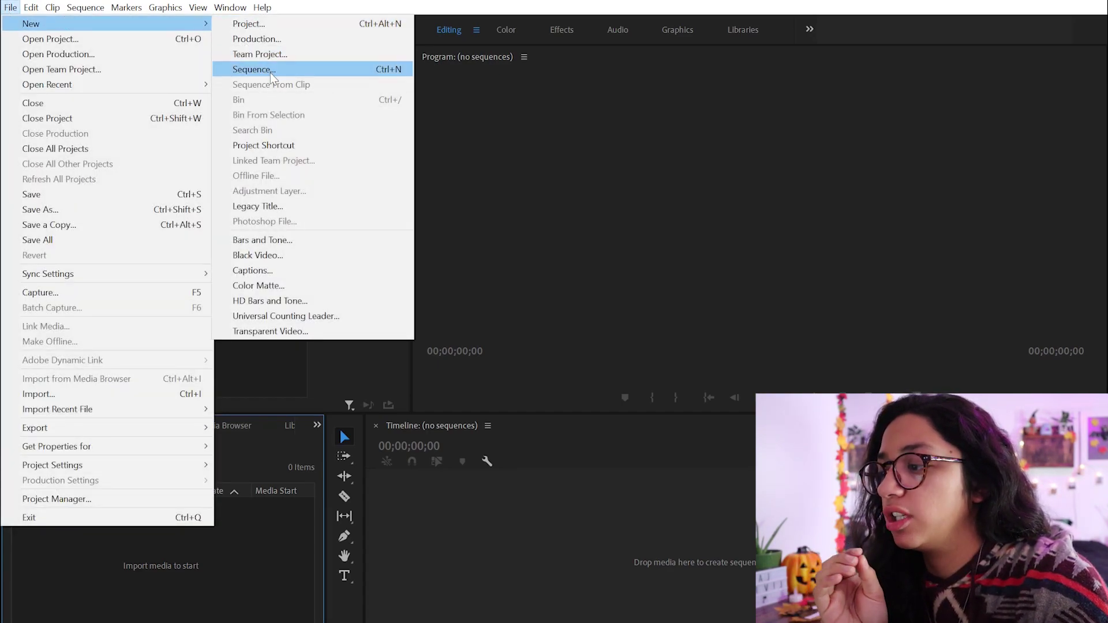
- Create a new sequence in Custom editing mode with a 1080 × 1920 vertical frame size
click(270, 71)
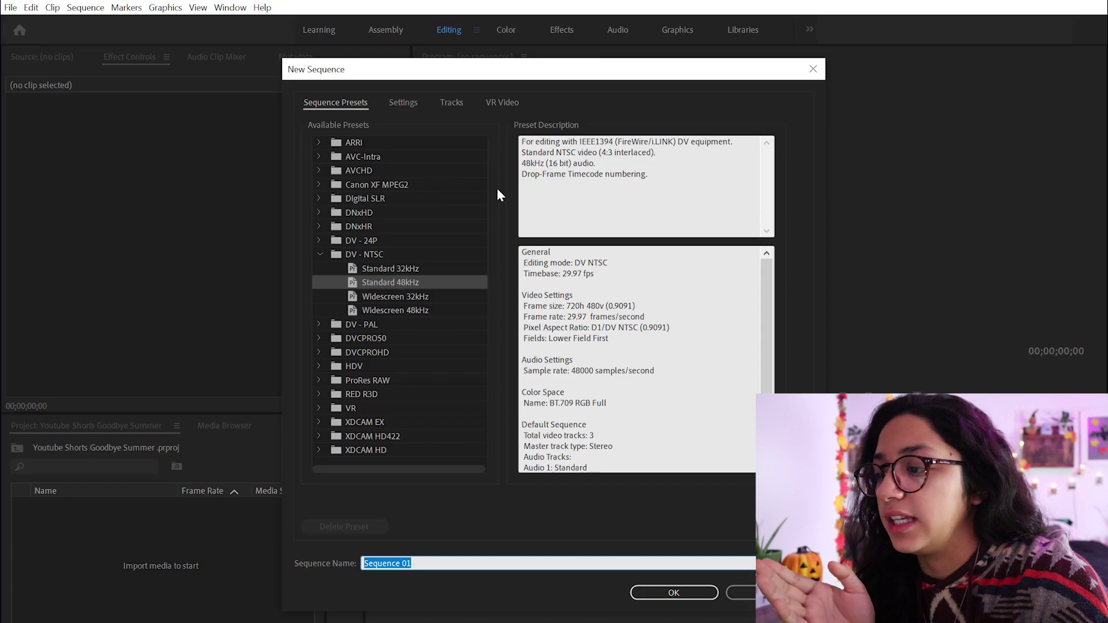
click(404, 102)
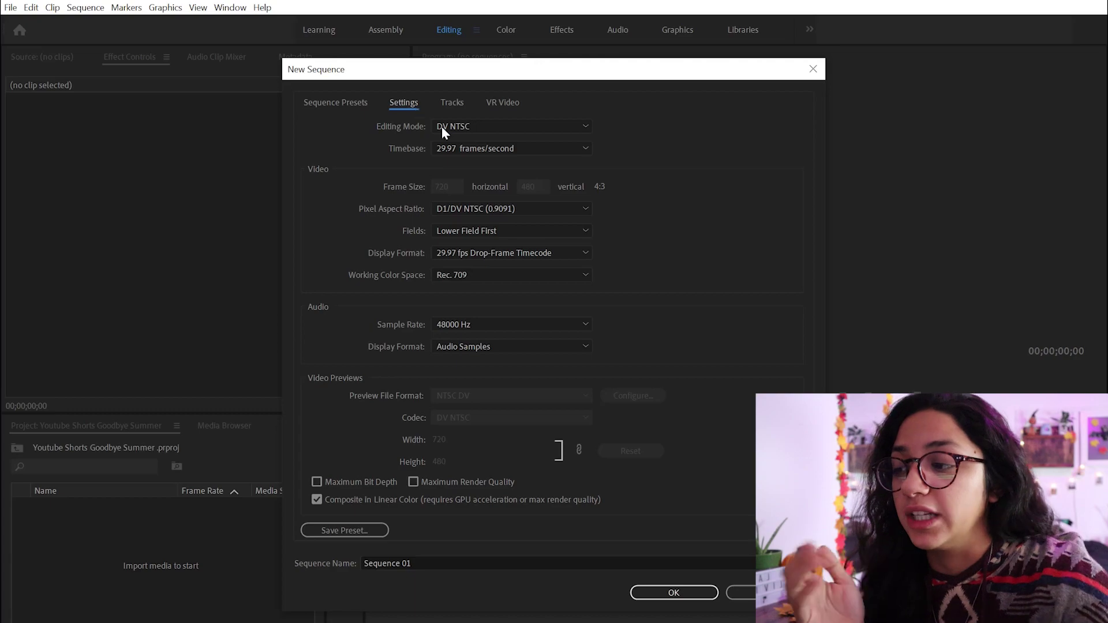
click(469, 125)
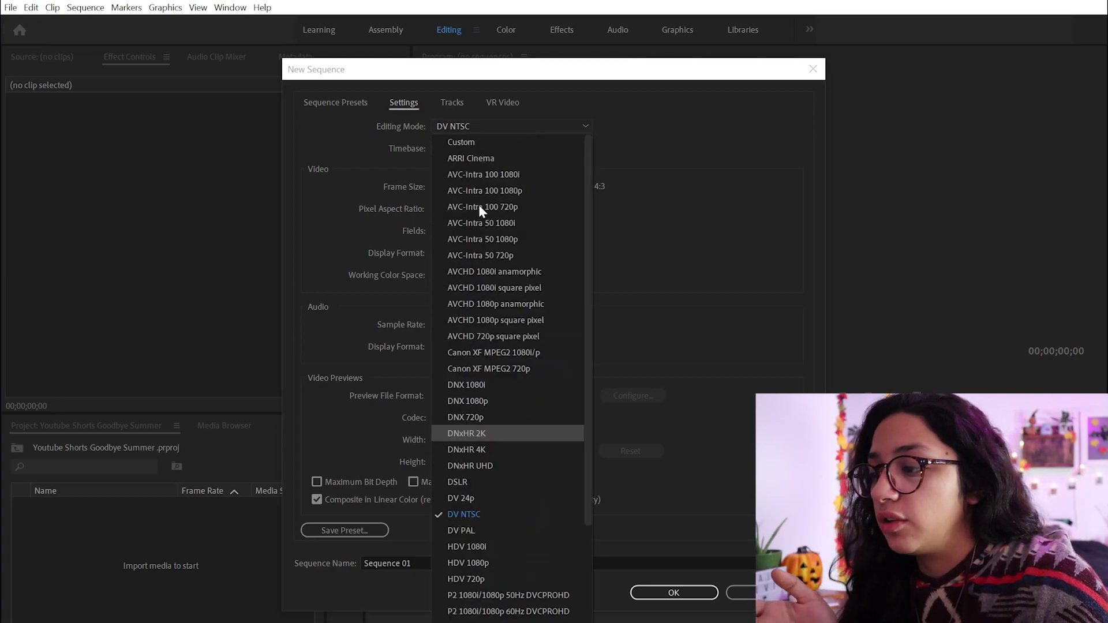
click(478, 143)
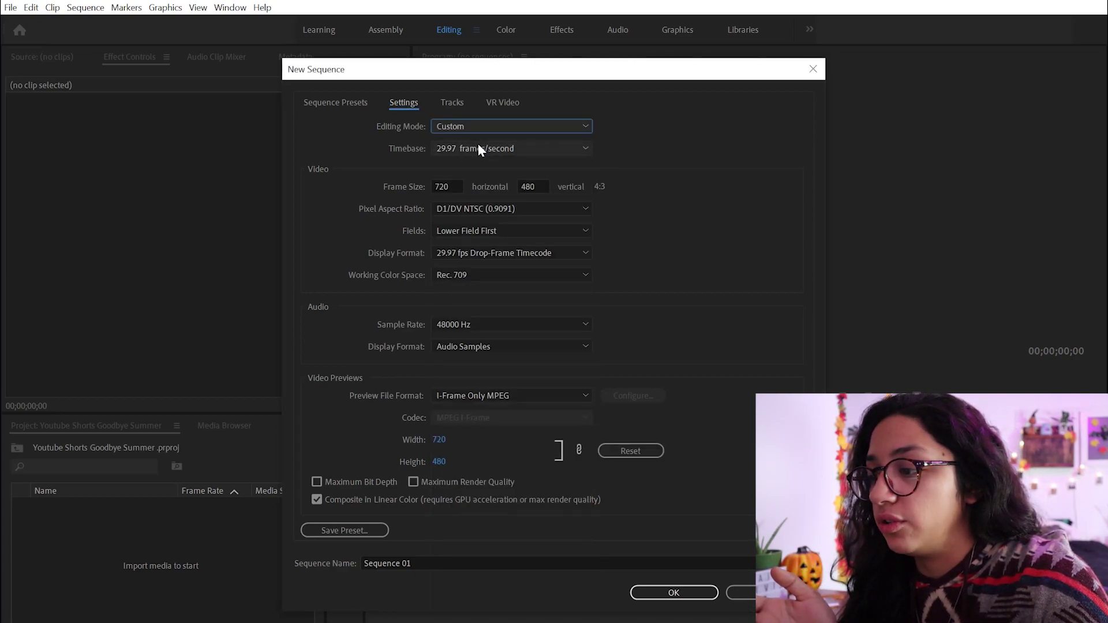
double_click(455, 186)
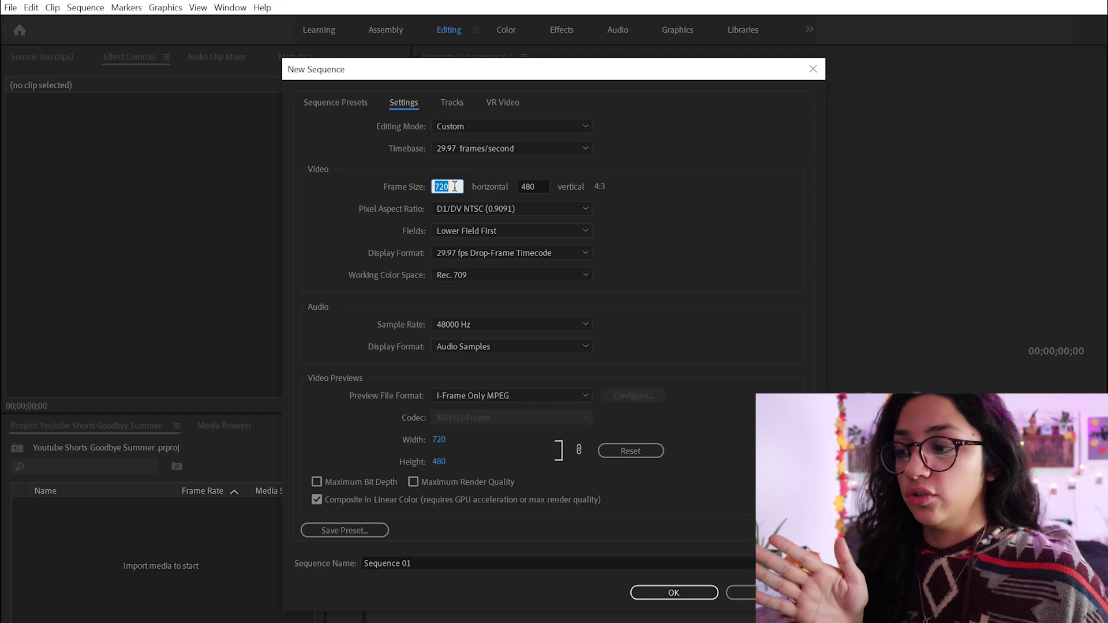
text(1080)
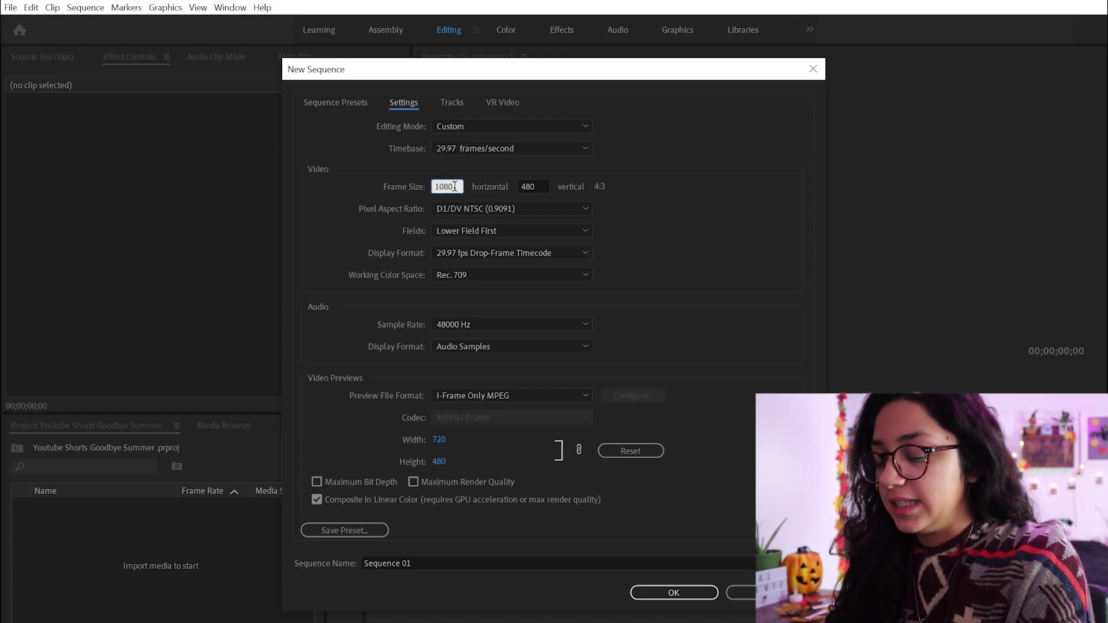
double_click(538, 184)
text(1920)
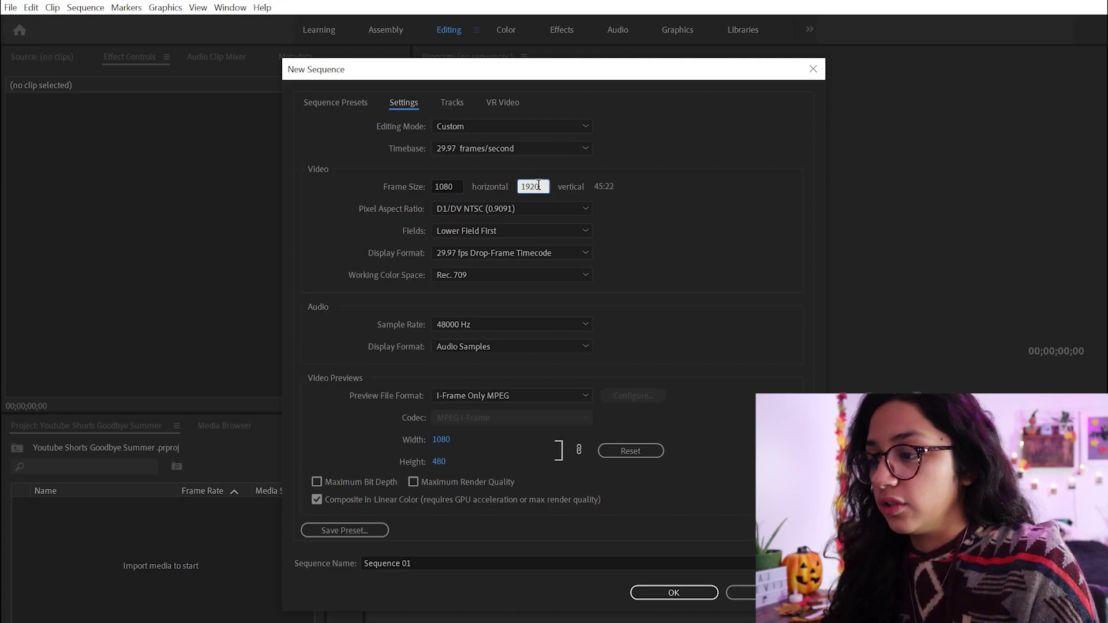
key(Return)
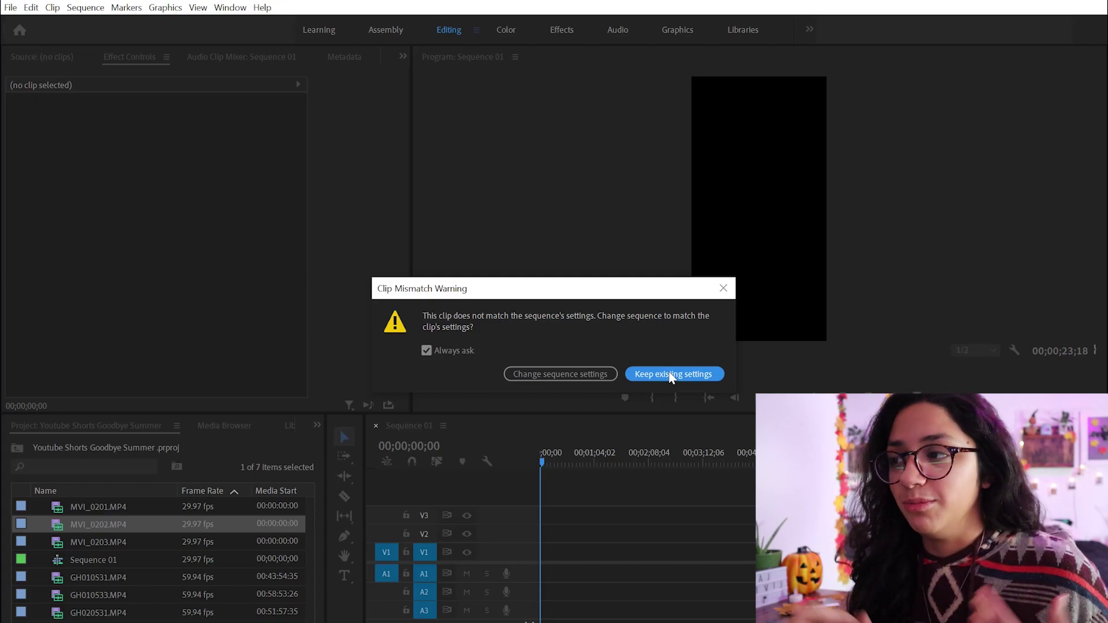
- Keep the sequence's vertical settings for MVI_0202, preview it, and select the clip
click(672, 375)
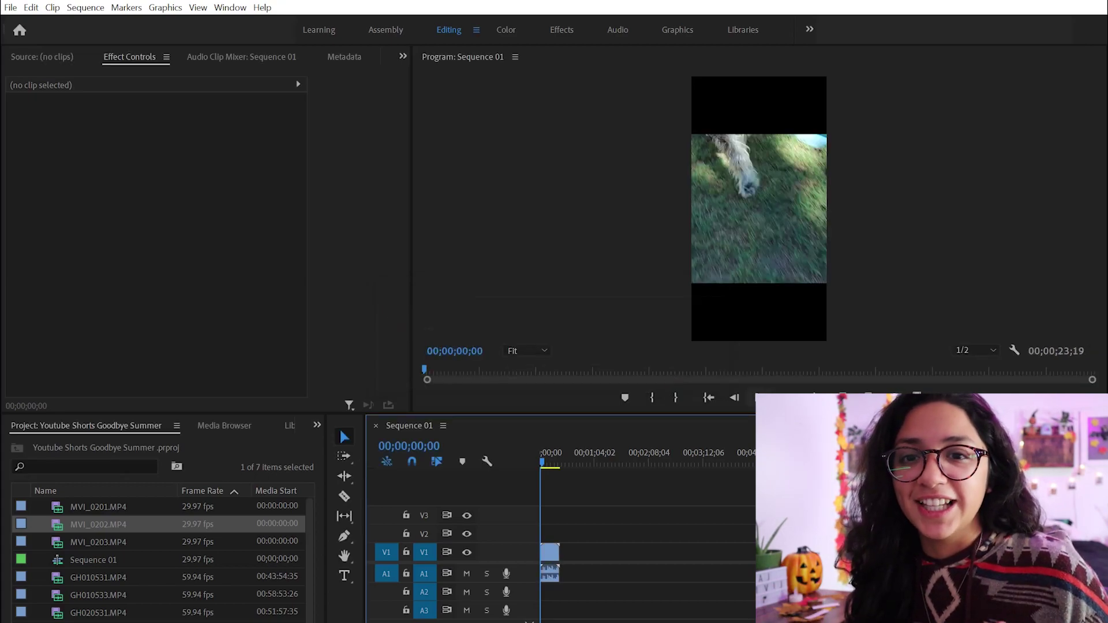
key(space)
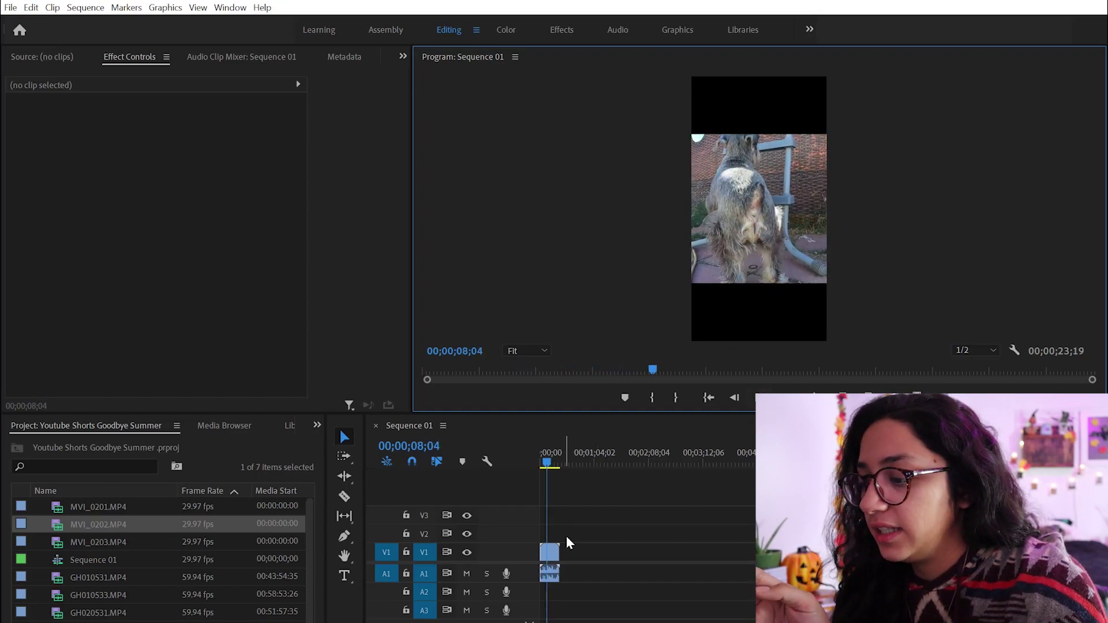
click(553, 551)
- Set MVI_0202's Motion scale to 176, then 177, and play it to check the framing
click(553, 462)
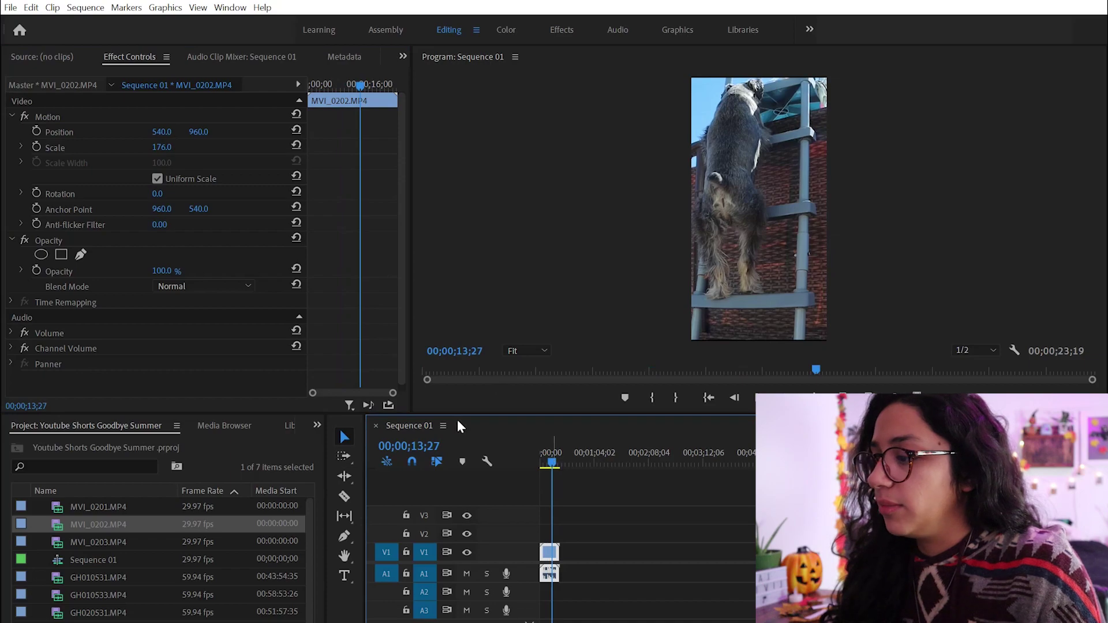
click(170, 147)
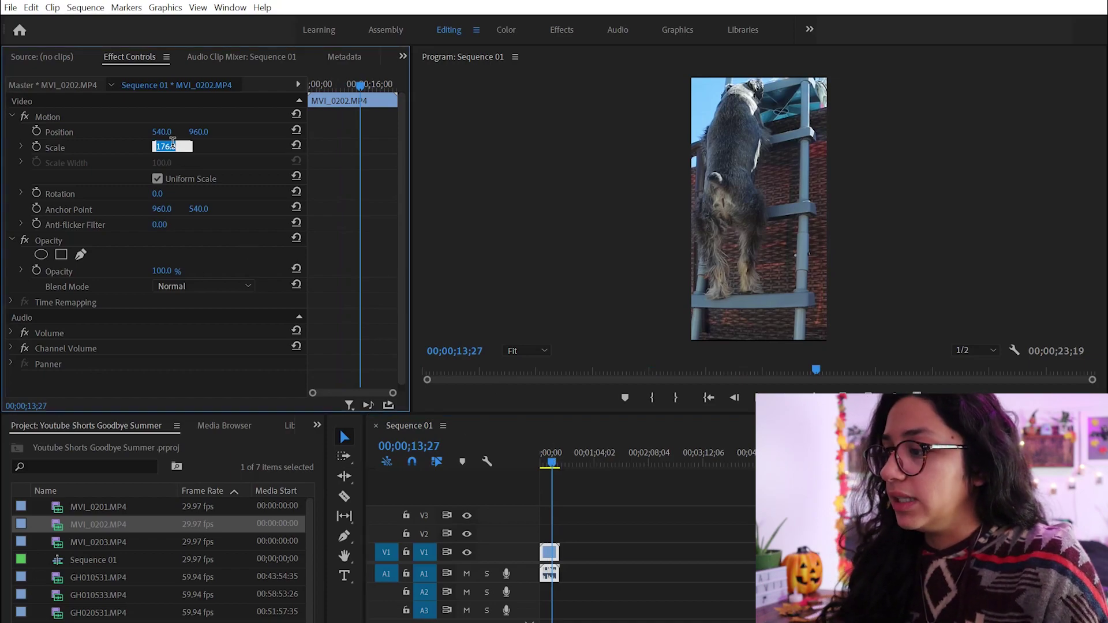
text(176)
key(Return)
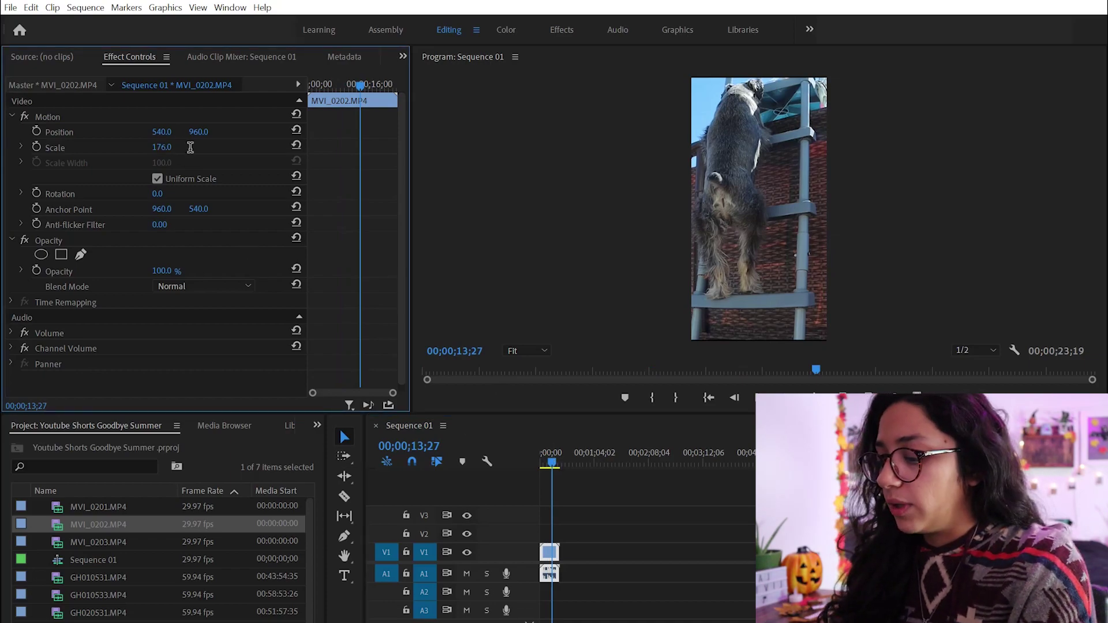
click(167, 146)
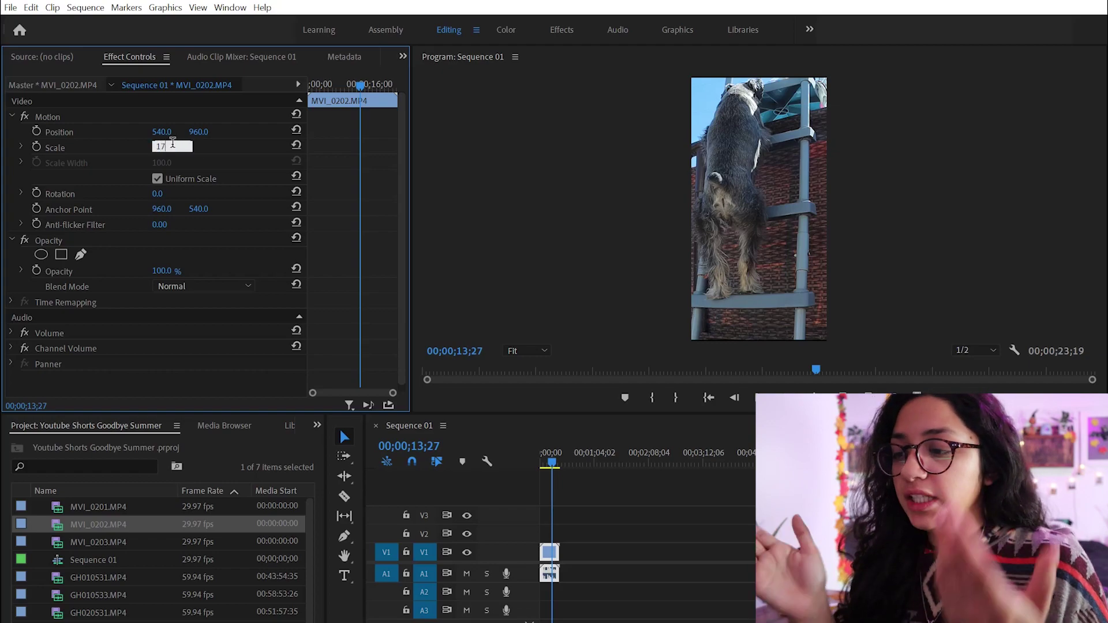
key(Return)
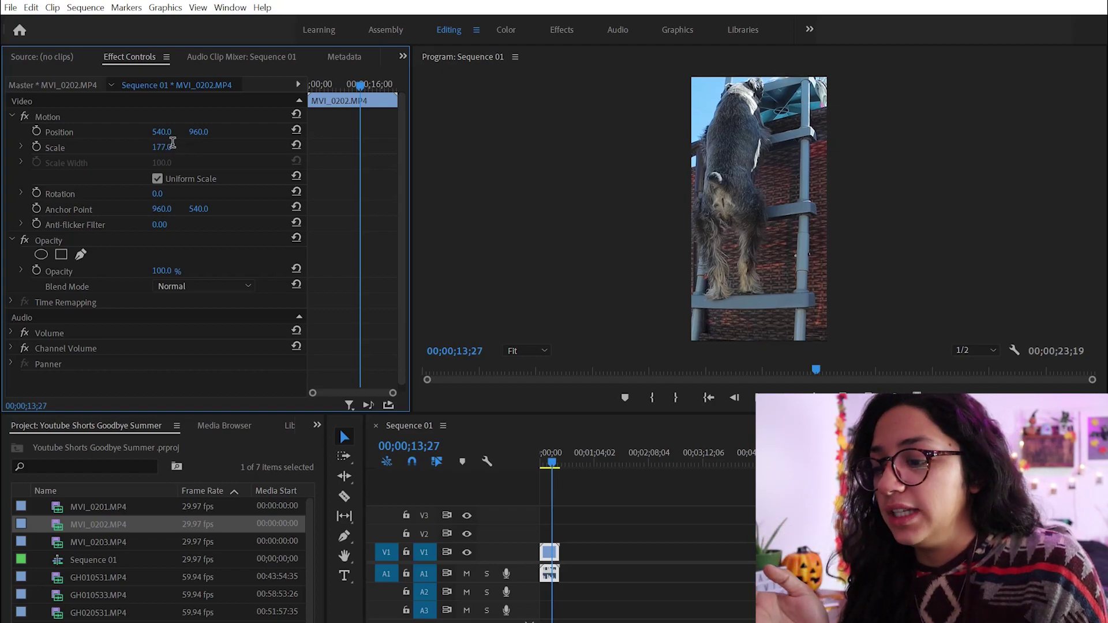
click(760, 398)
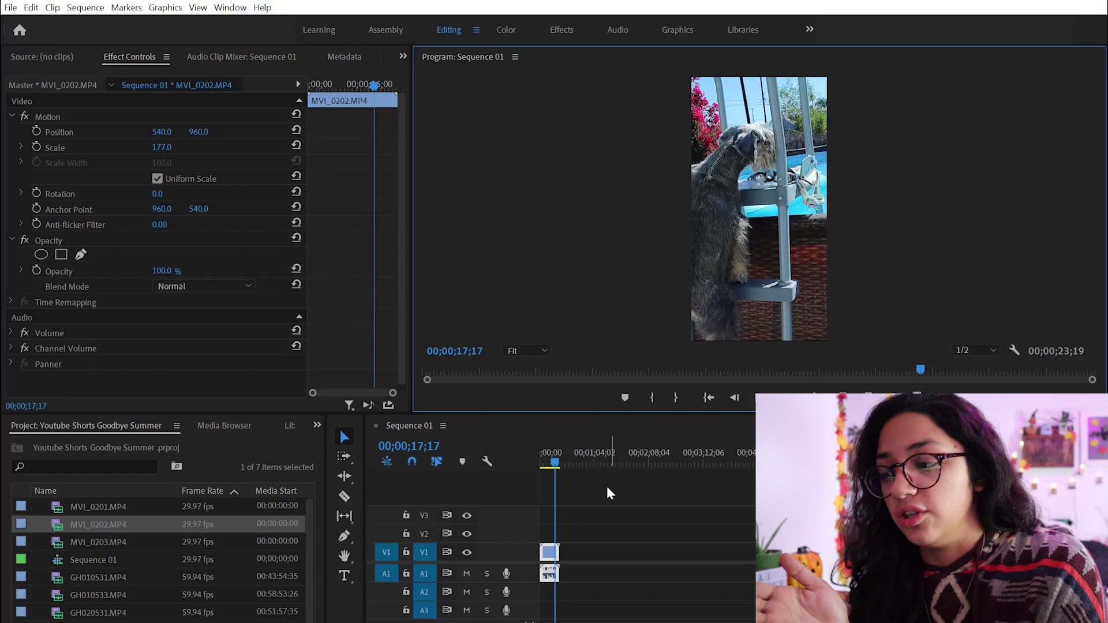
drag(555, 462, 553, 461)
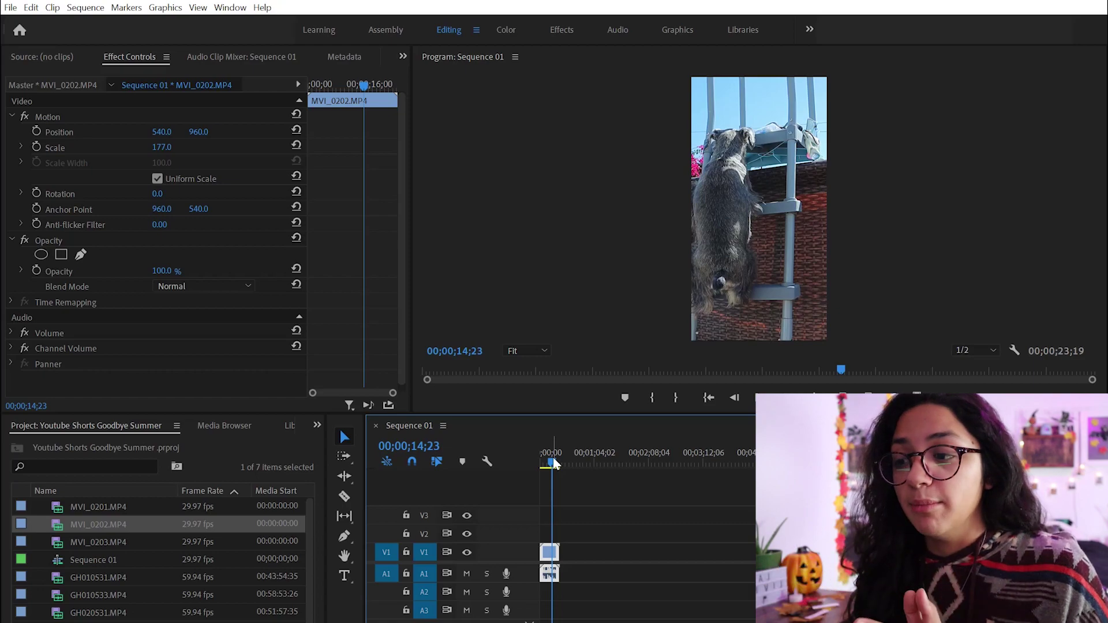
drag(550, 466, 537, 455)
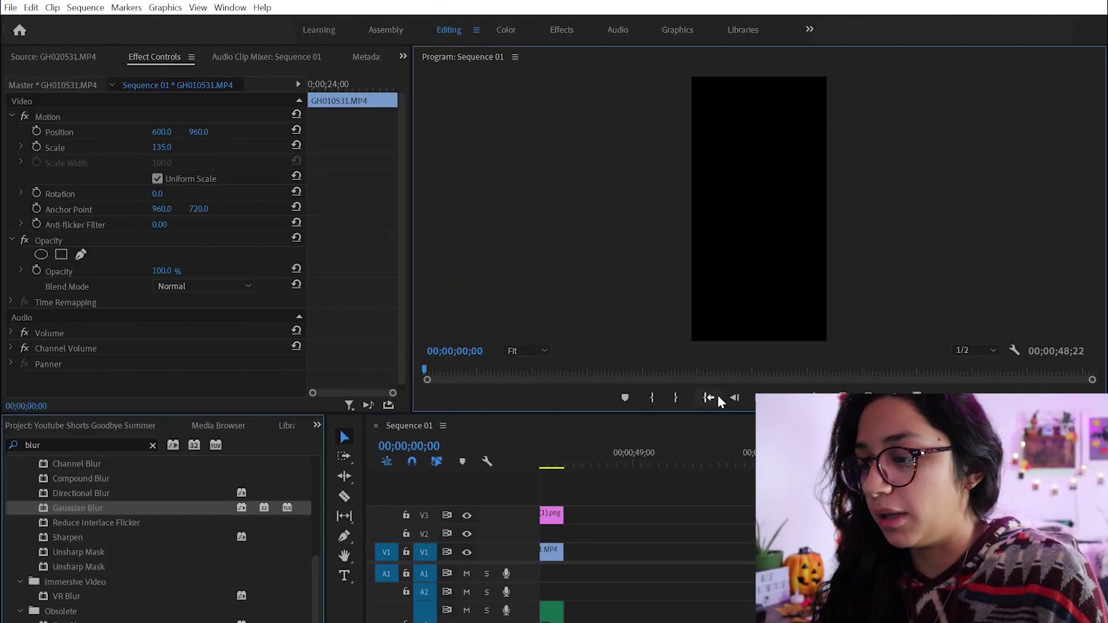
- Jump back to the sequence start and play the 48-second edit through to the end
click(397, 397)
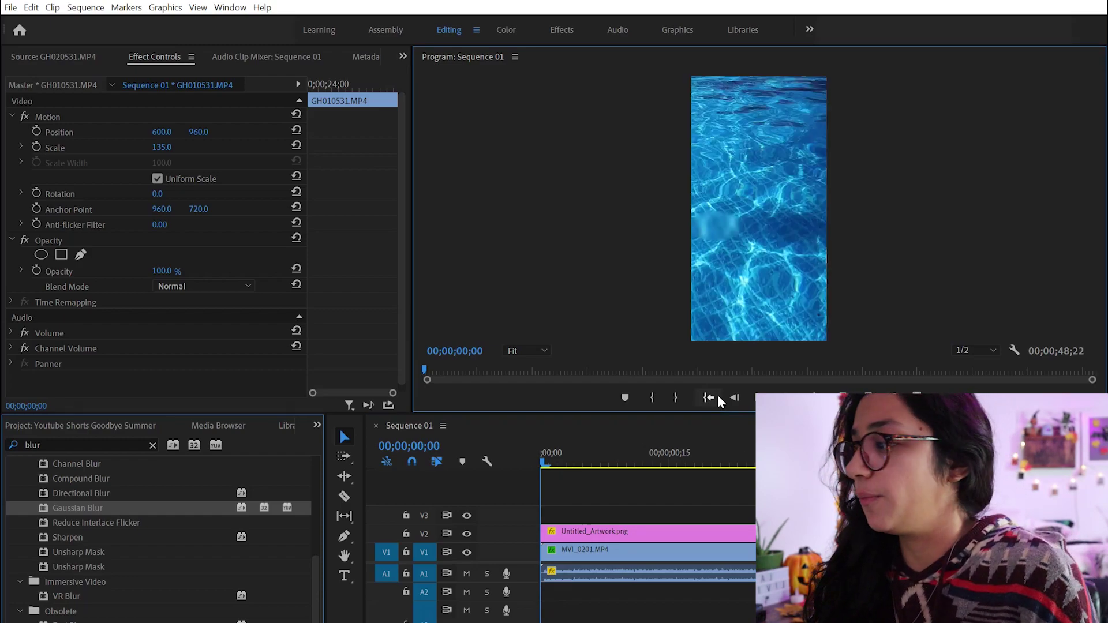
key(space)
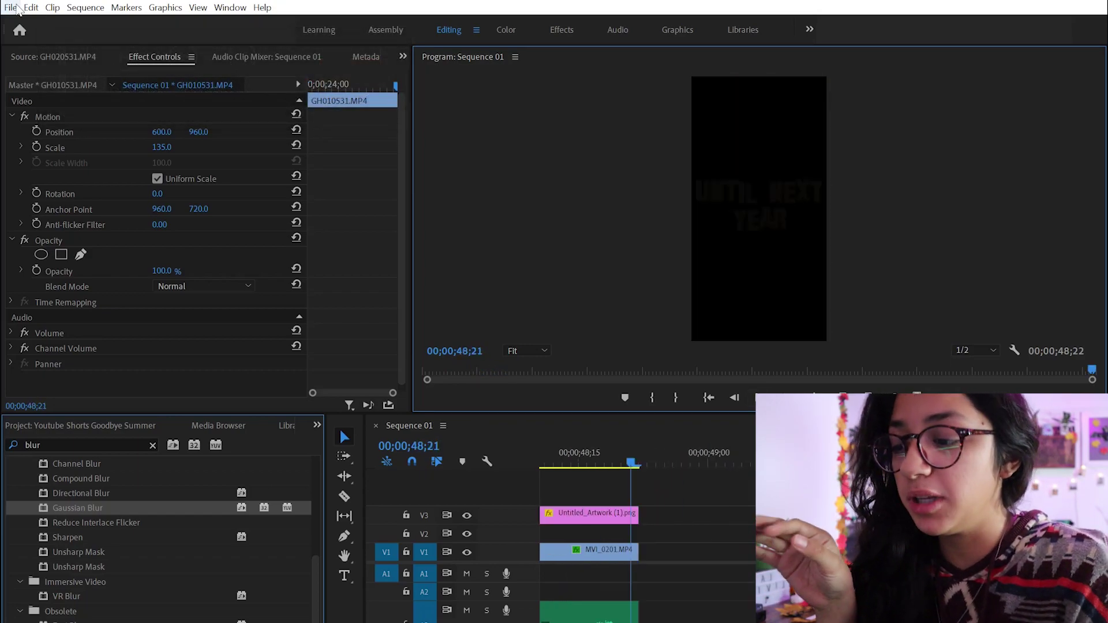
- Open the Export Settings dialog through File > Export > Media
click(11, 8)
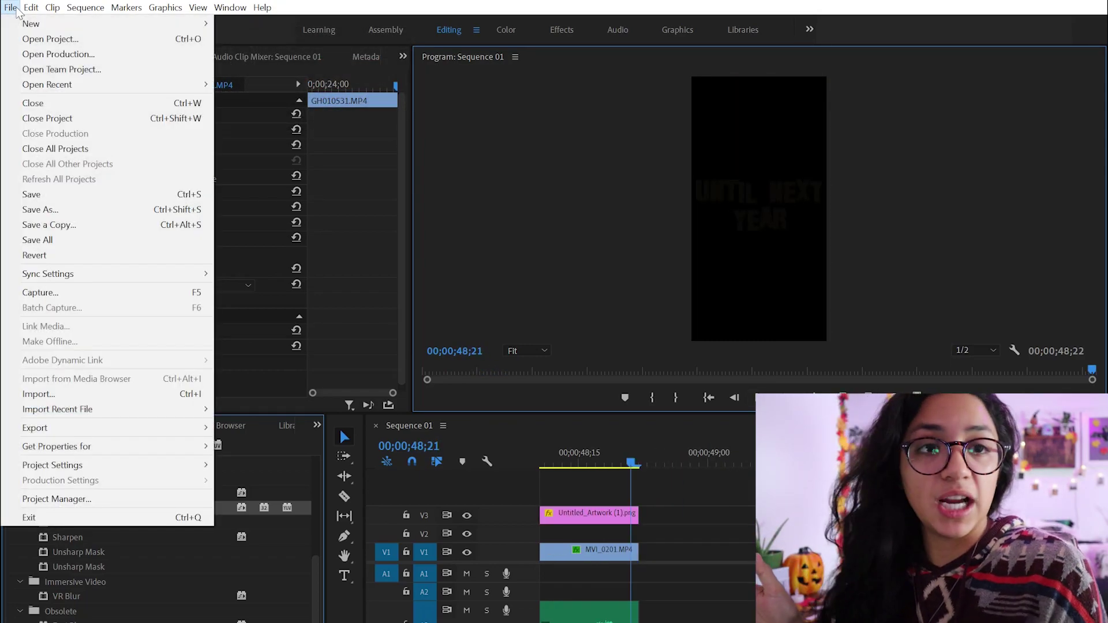
mouse_move(45, 428)
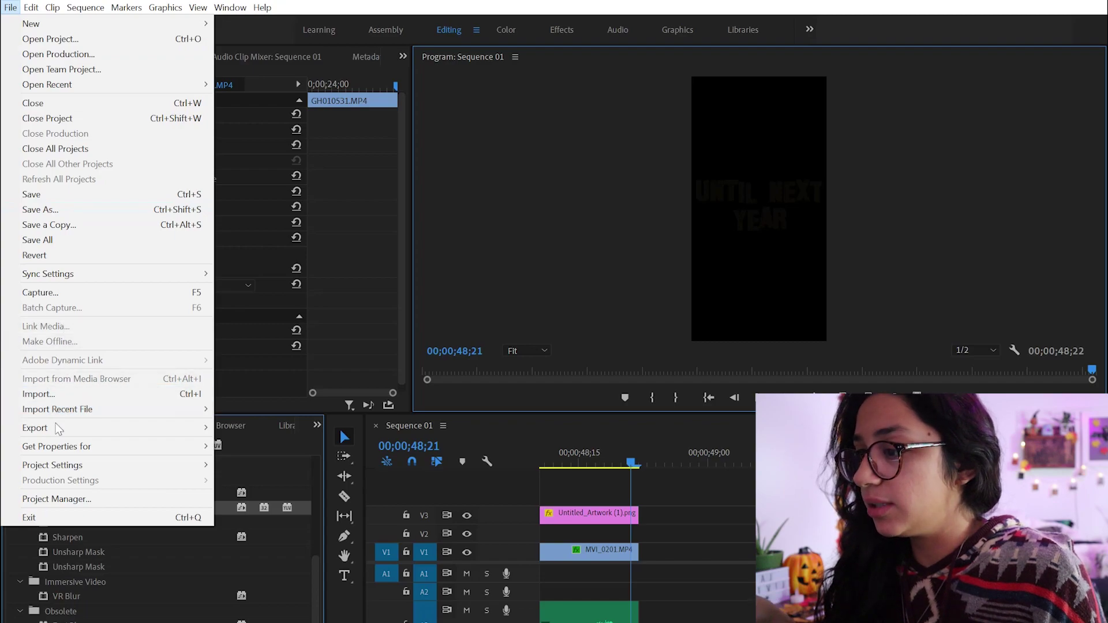
click(248, 428)
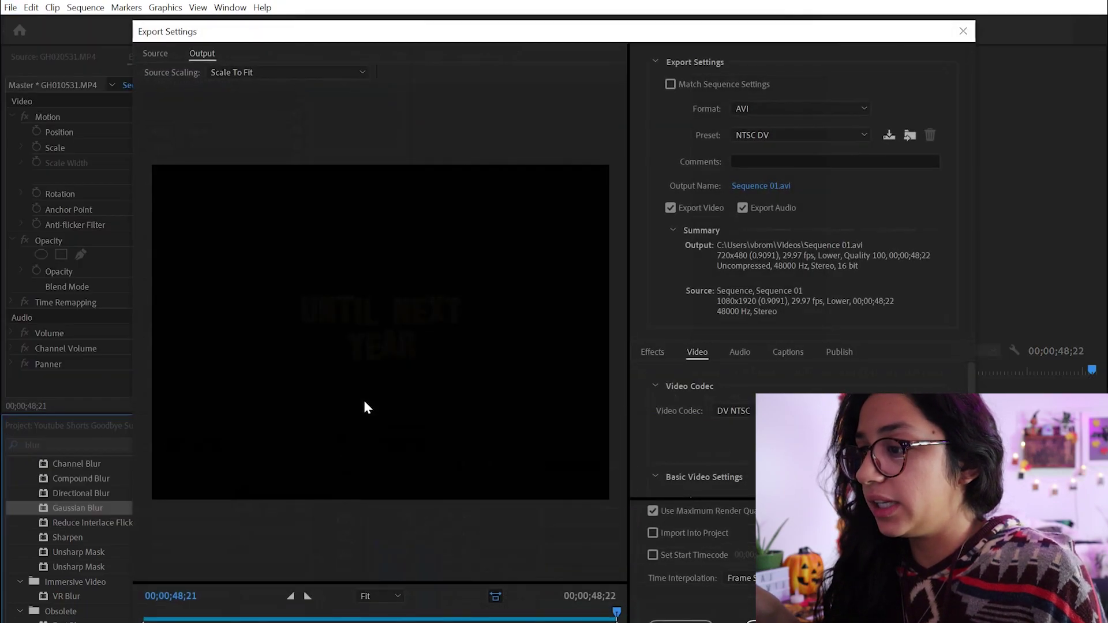
- Set format H.264 with the YouTube 1080p Full HD preset, then match the 1080×1920 source
click(770, 113)
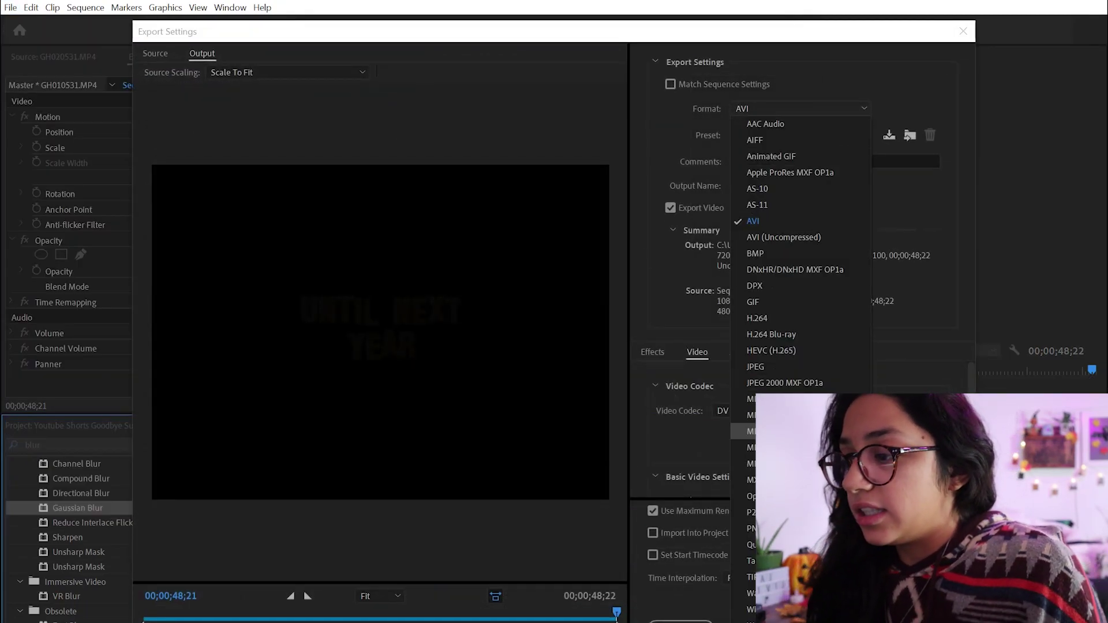
click(783, 320)
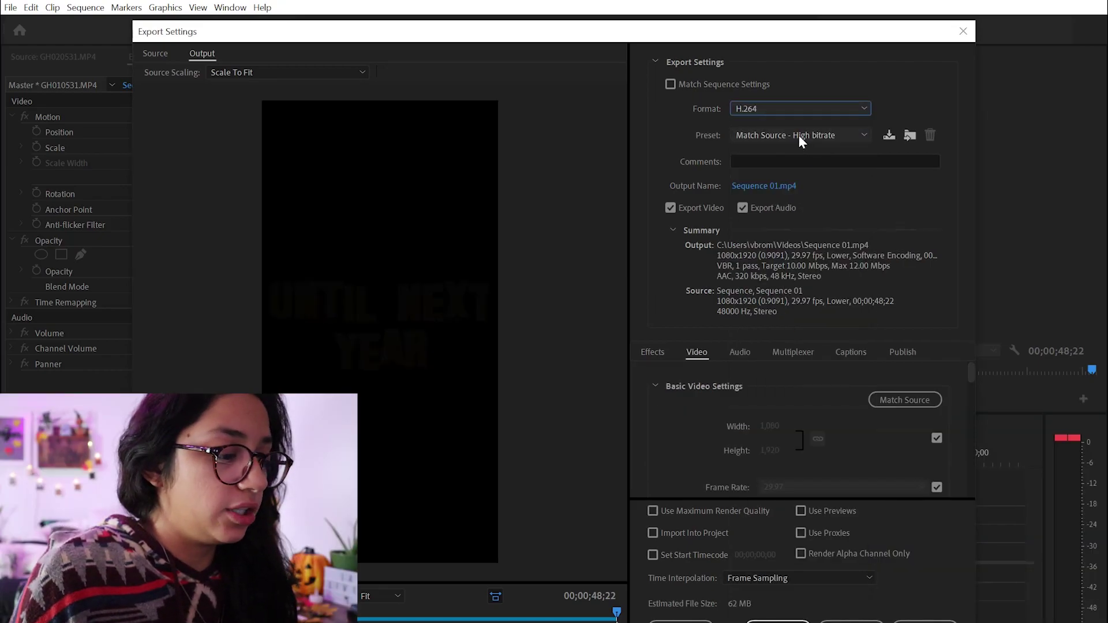
click(797, 137)
scroll(816, 528, down, 2)
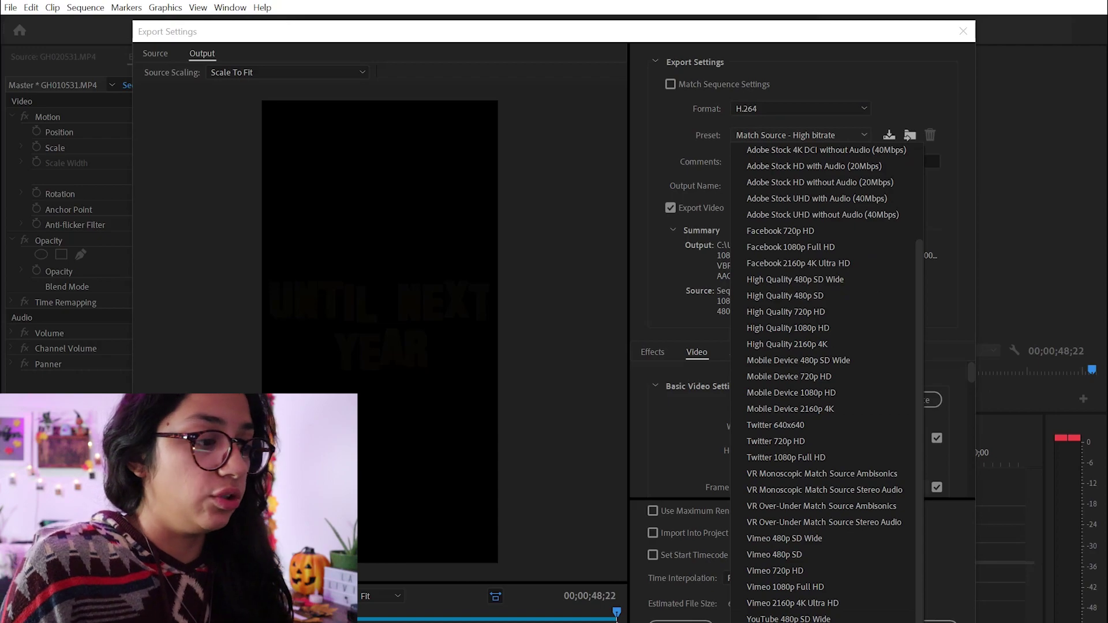
scroll(816, 528, down, 2)
click(786, 602)
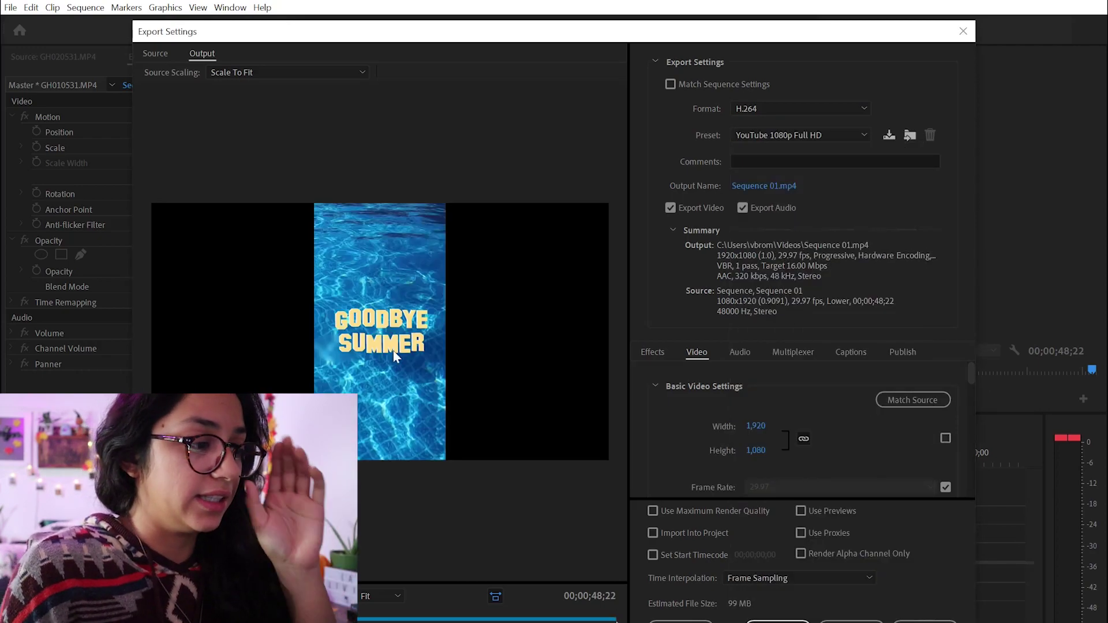
click(914, 404)
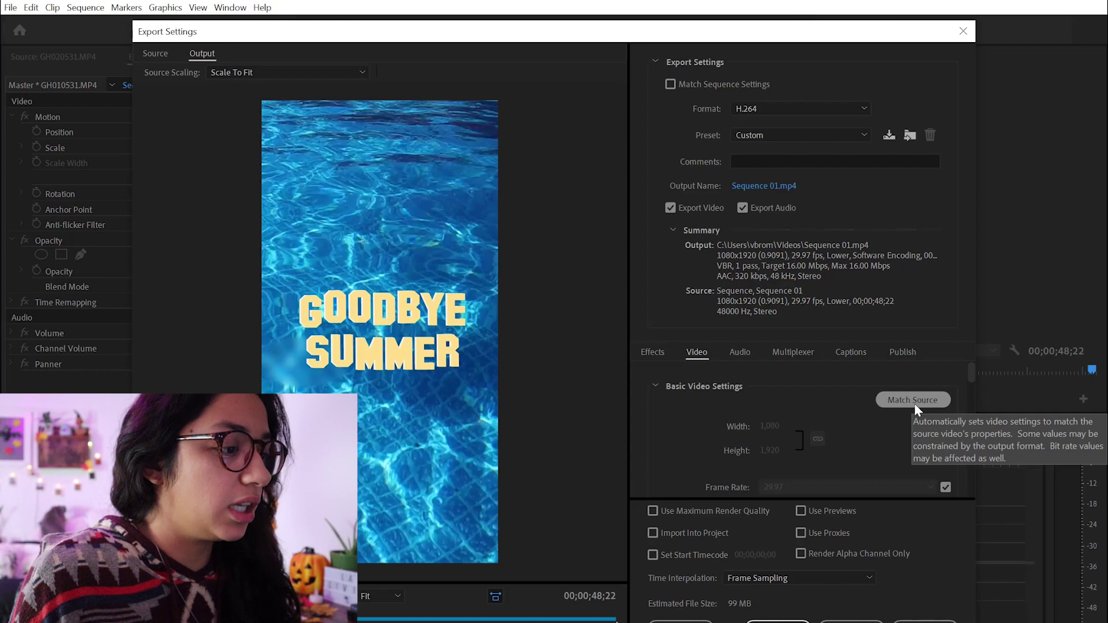
- Name the output file 'Goodbye Summer Shorts' and save it to the Videos folder
click(766, 187)
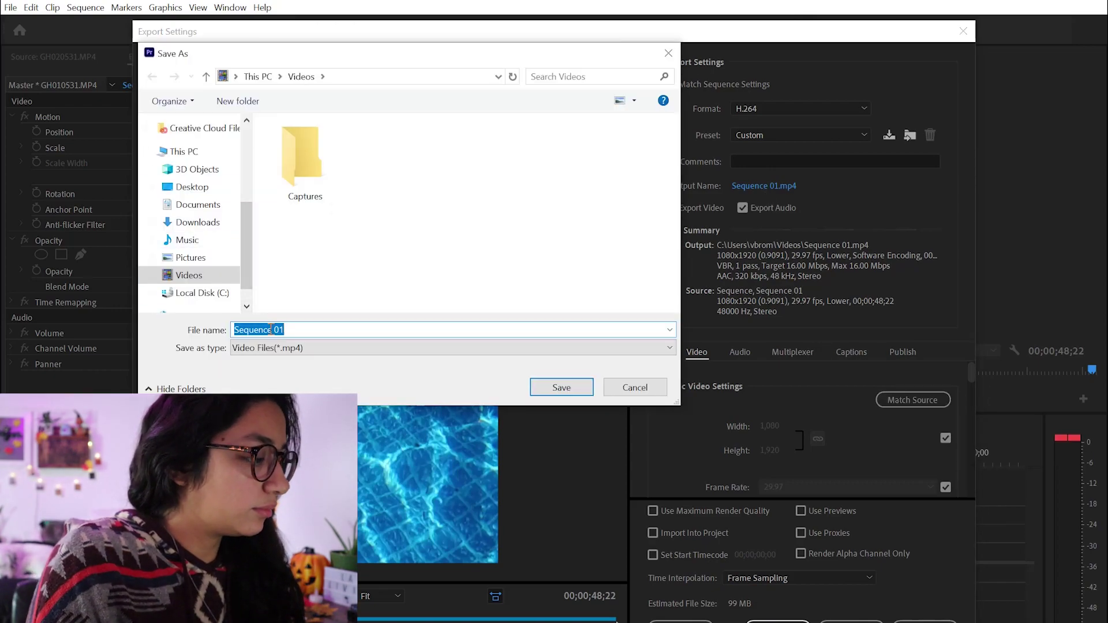
text(Goodbye Summer)
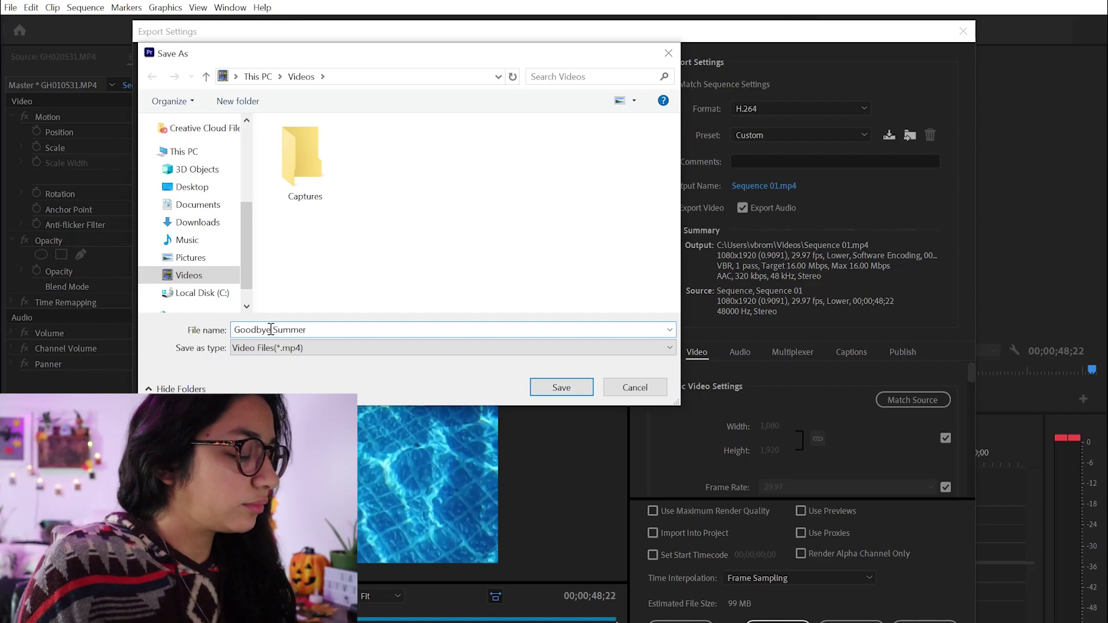
text( Shorts)
click(562, 387)
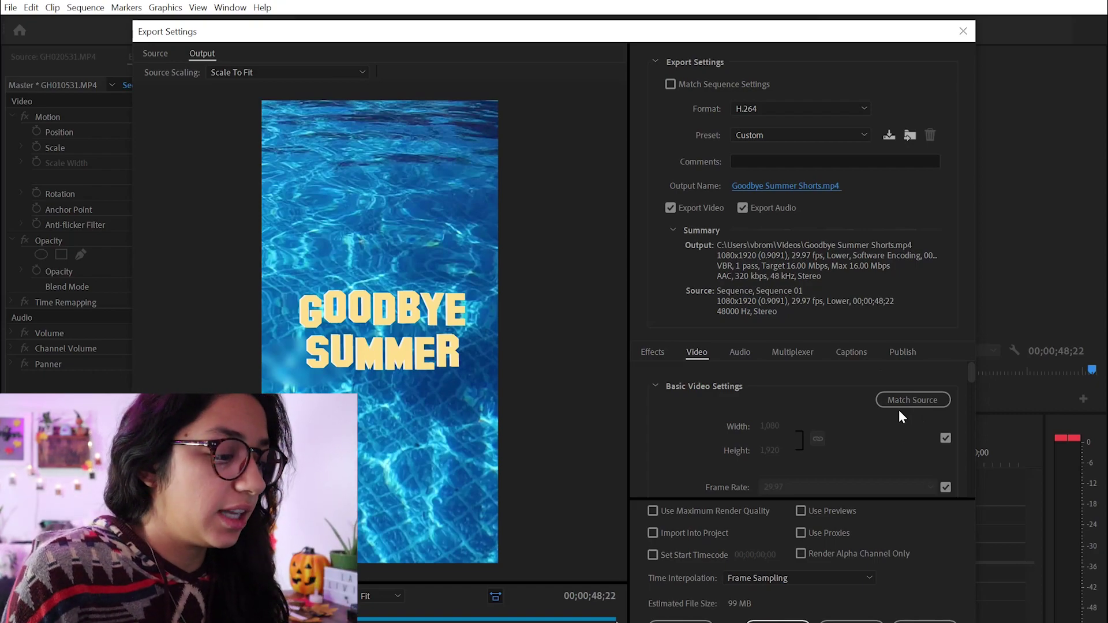
- Raise Maximum Bitrate to 20 Mbps, enable Use Maximum Render Quality, and start the export
scroll(840, 438, down, 5)
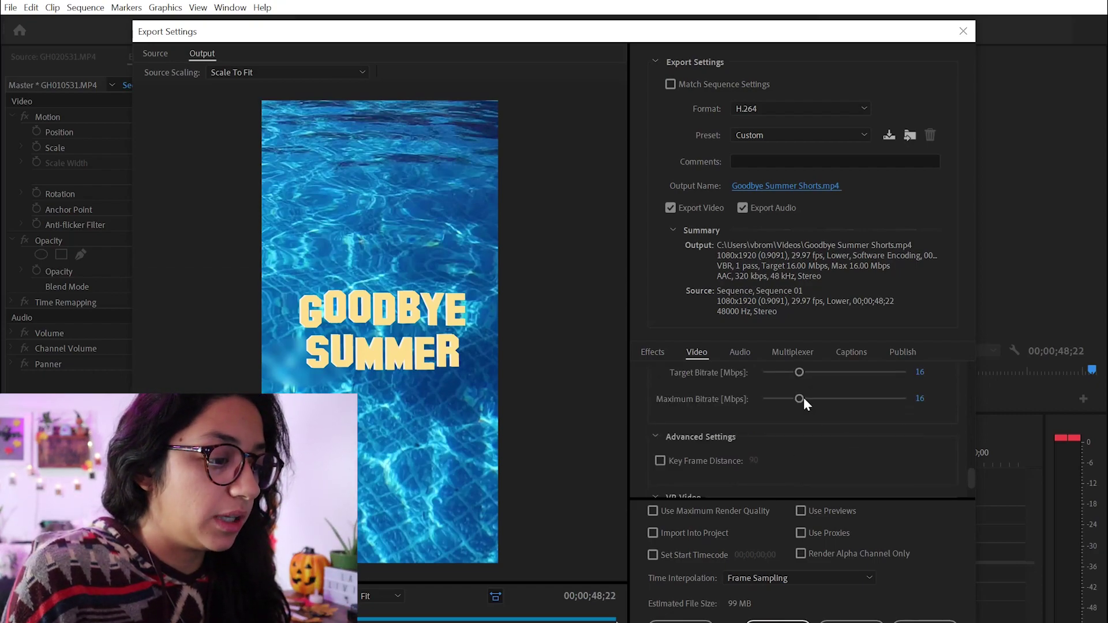
drag(803, 397, 806, 398)
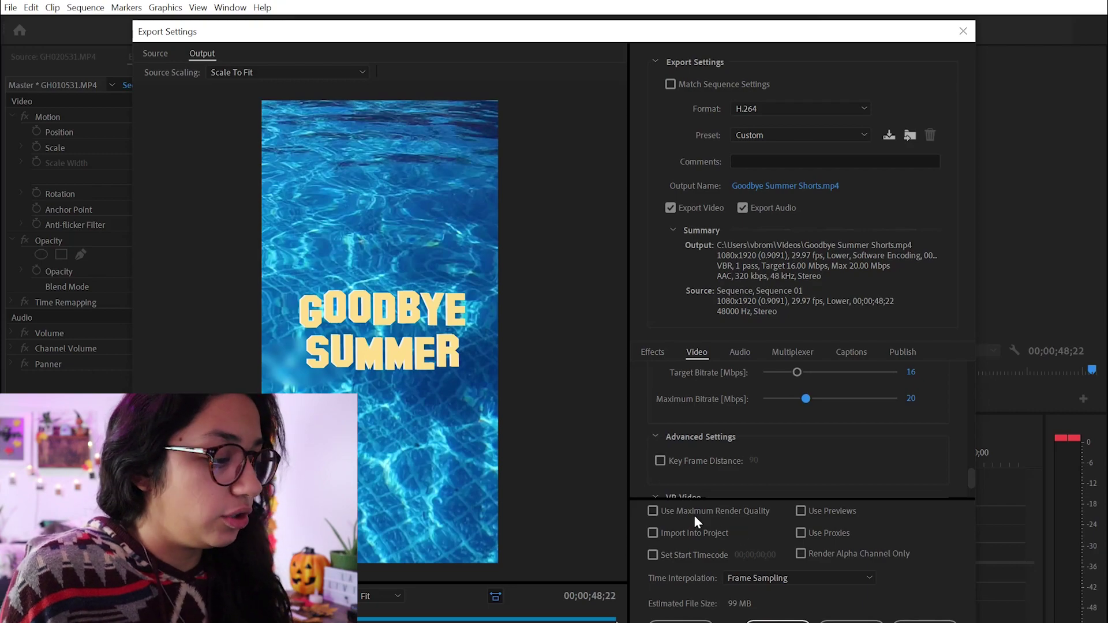
click(652, 511)
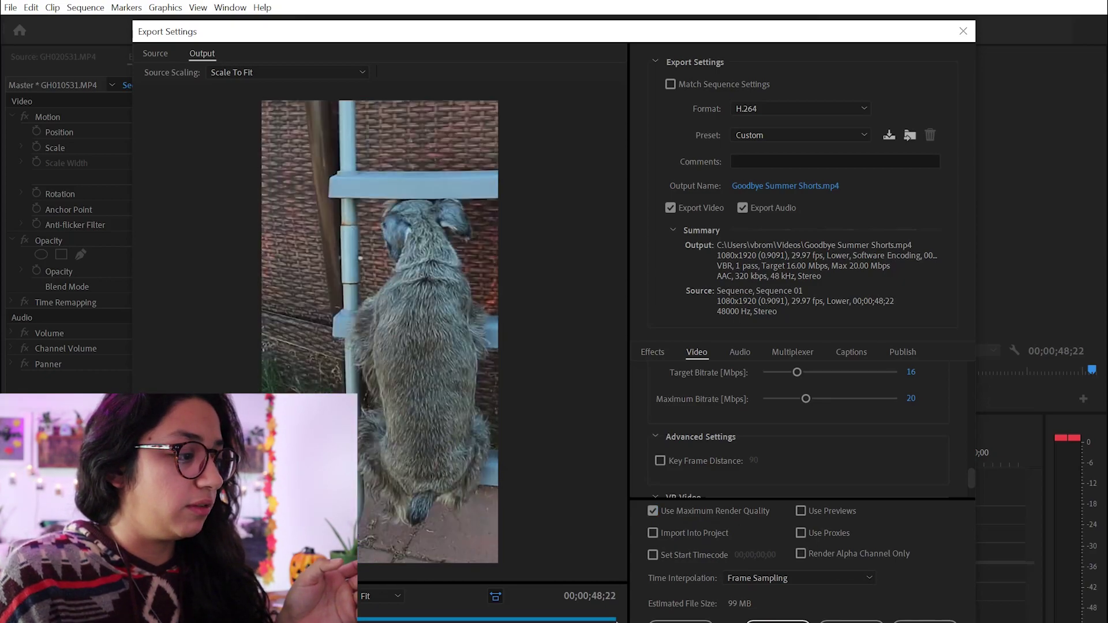
drag(352, 597, 301, 595)
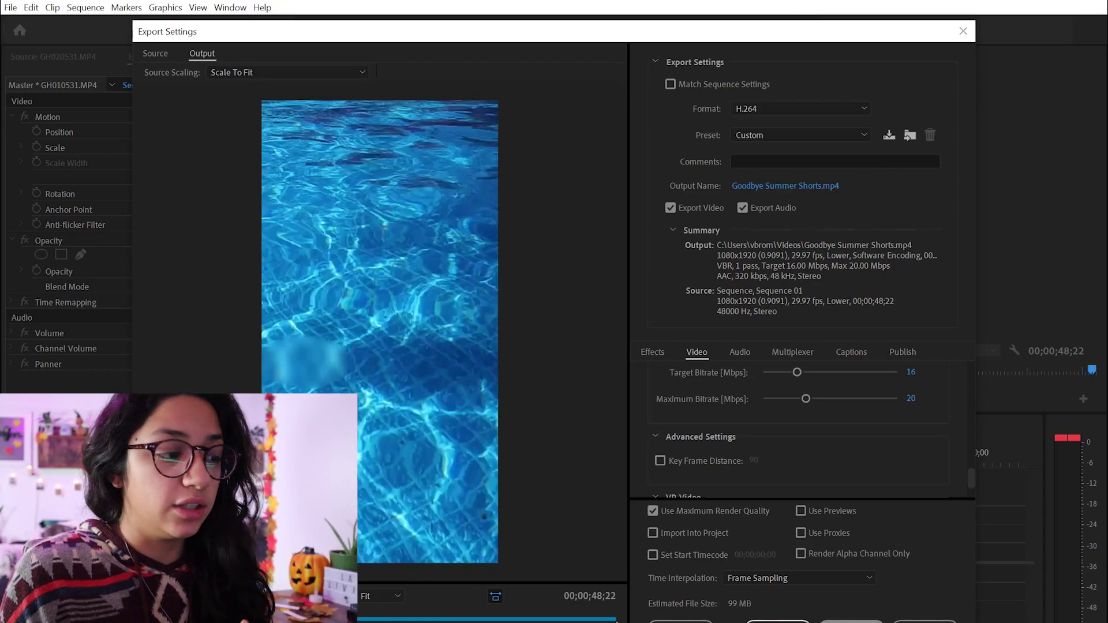
key(Return)
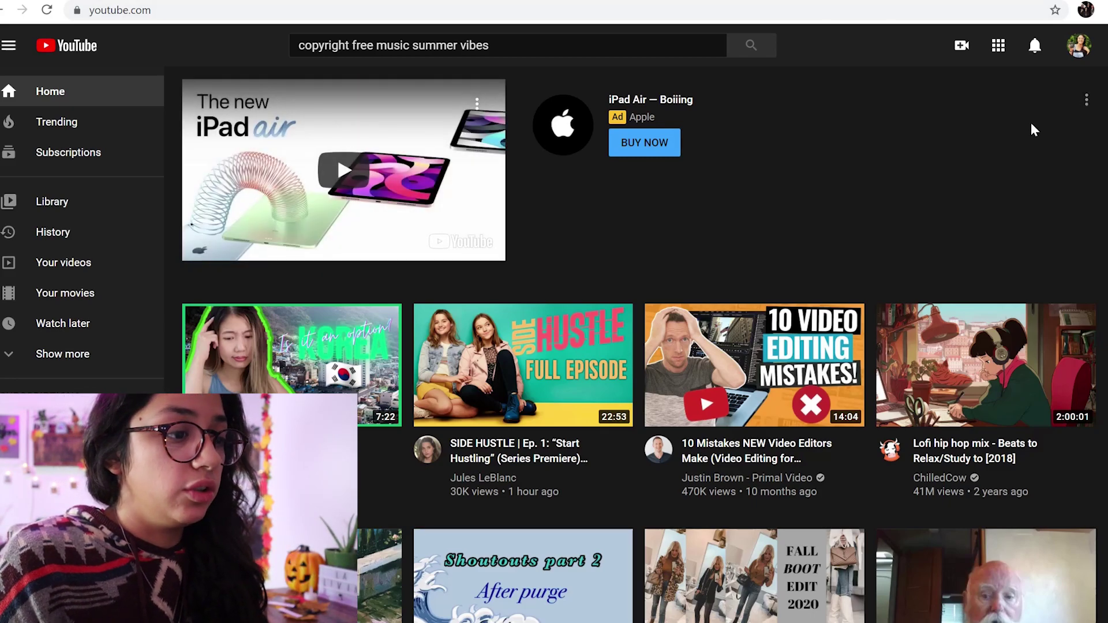
- Upload Goodbye Summer Shorts.mp4 to YouTube Studio and type '#shorts' in its description
click(962, 47)
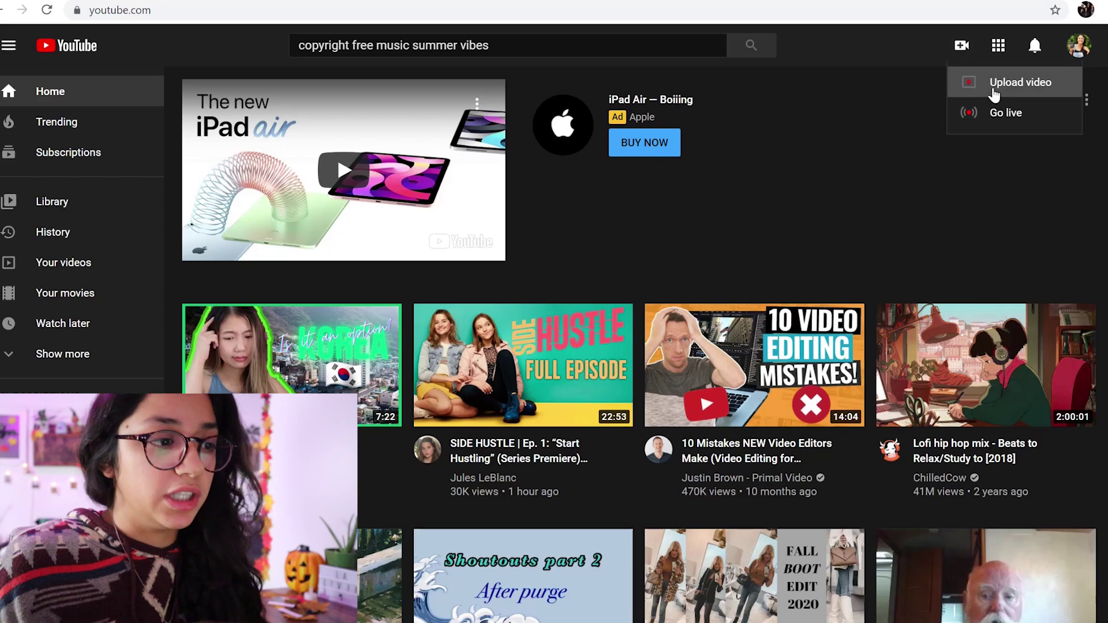
click(993, 89)
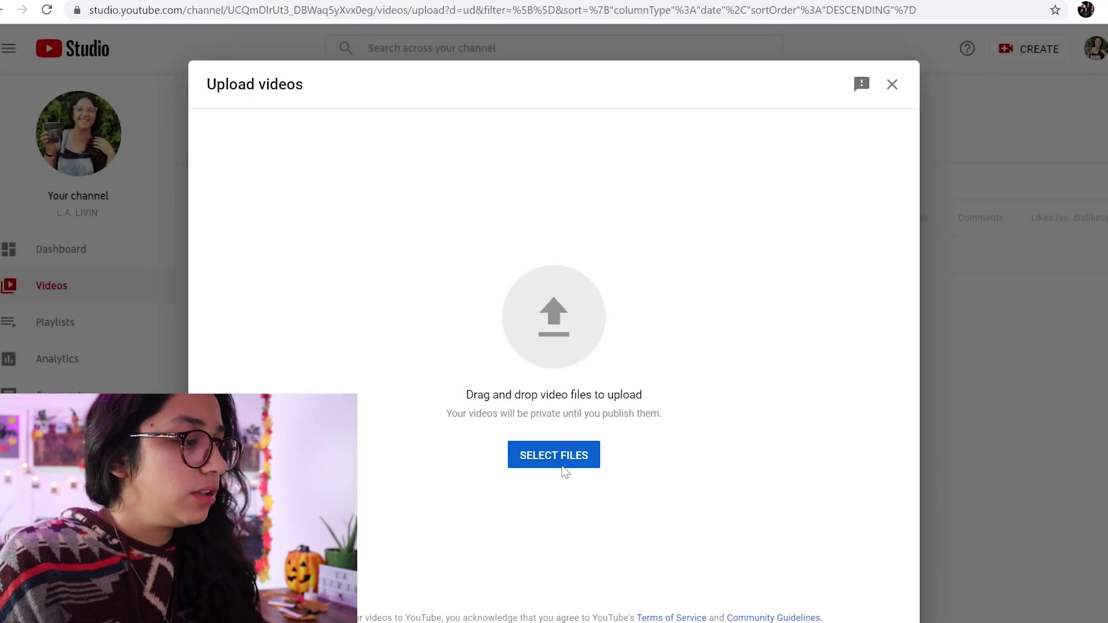
click(564, 465)
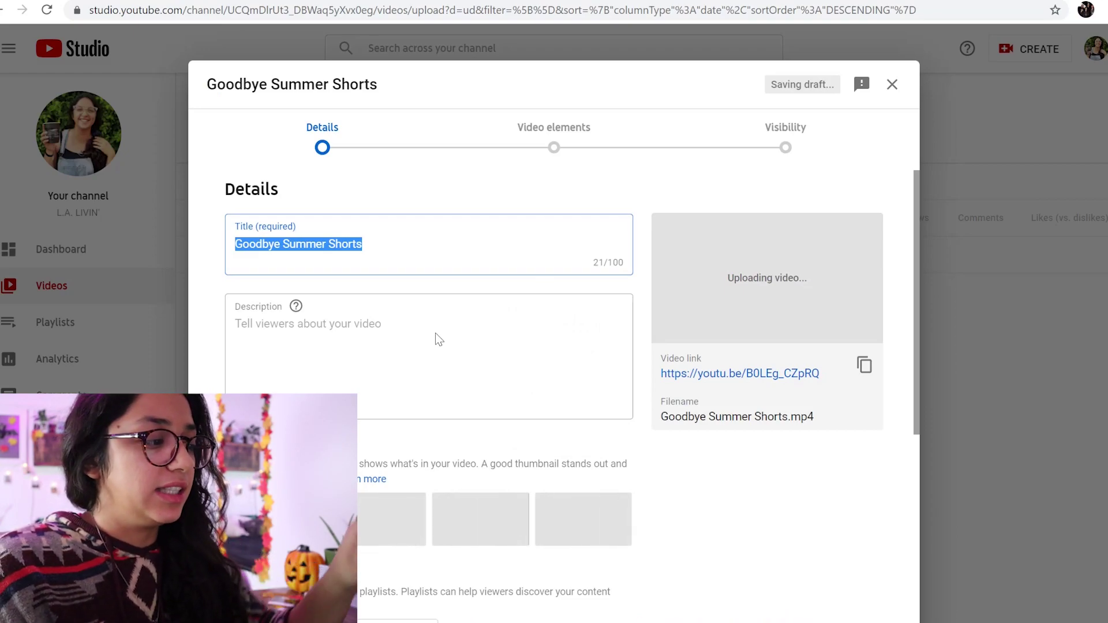
scroll(630, 310, down, 3)
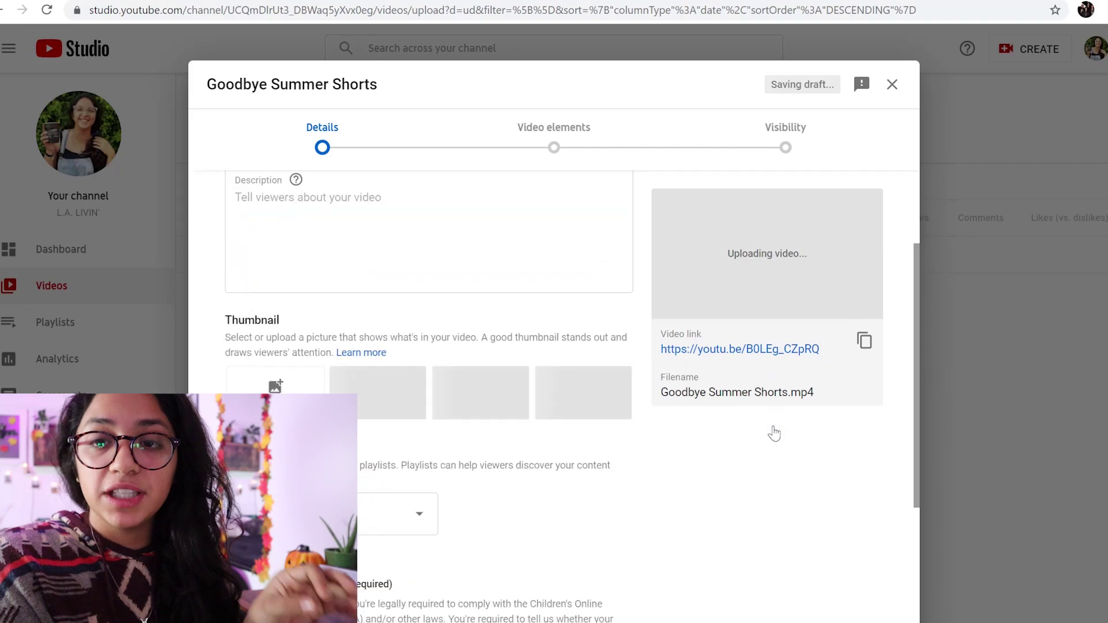
scroll(434, 413, up, 3)
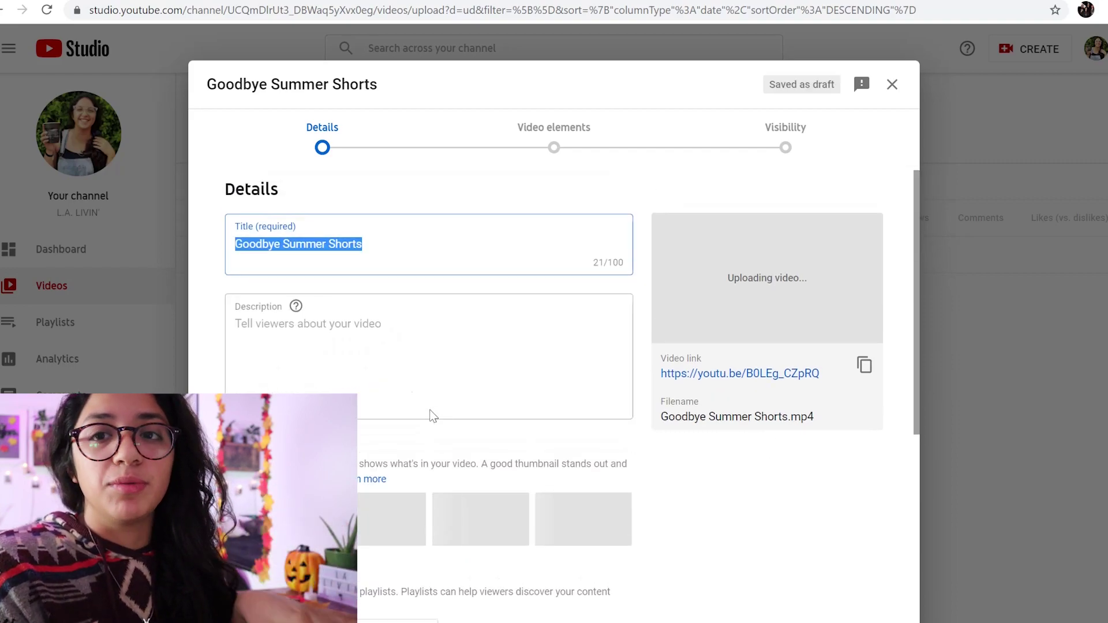
click(354, 326)
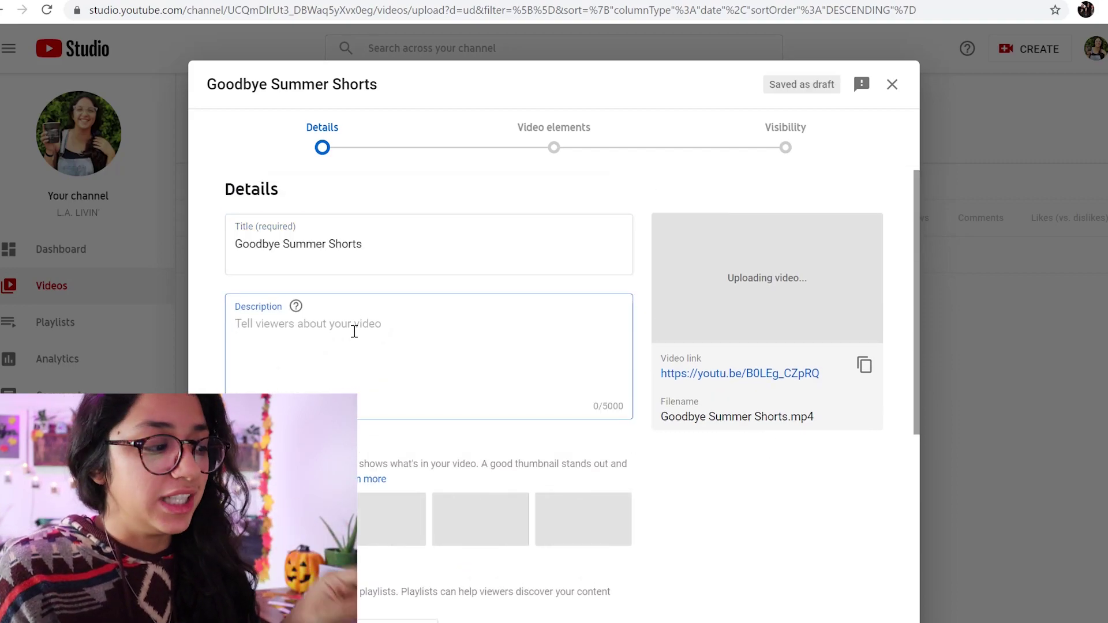
text(#short)
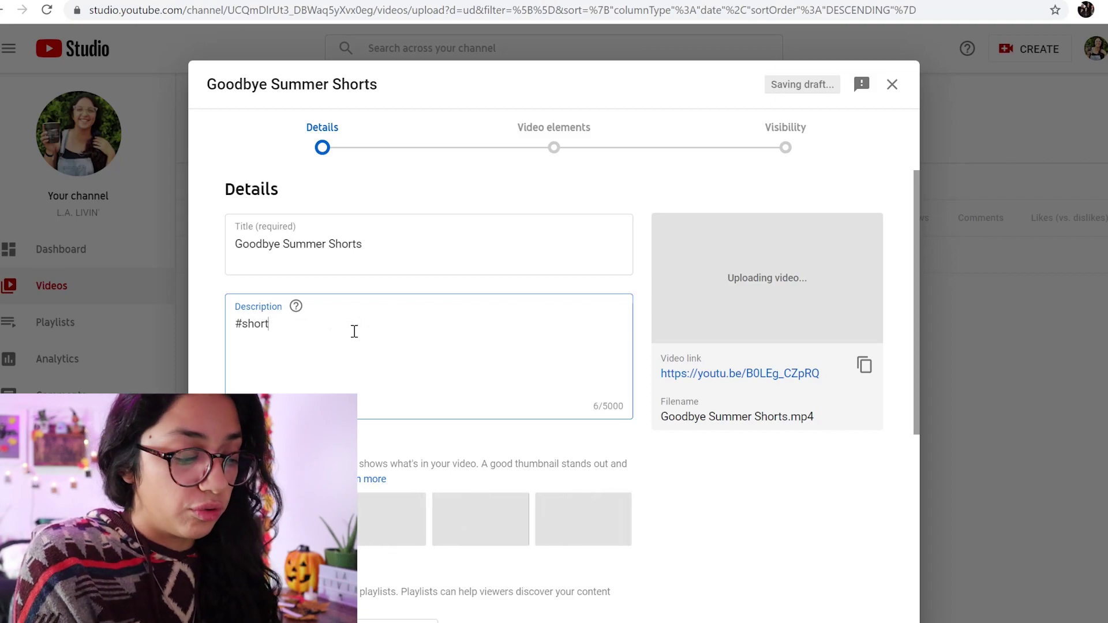
text(s)
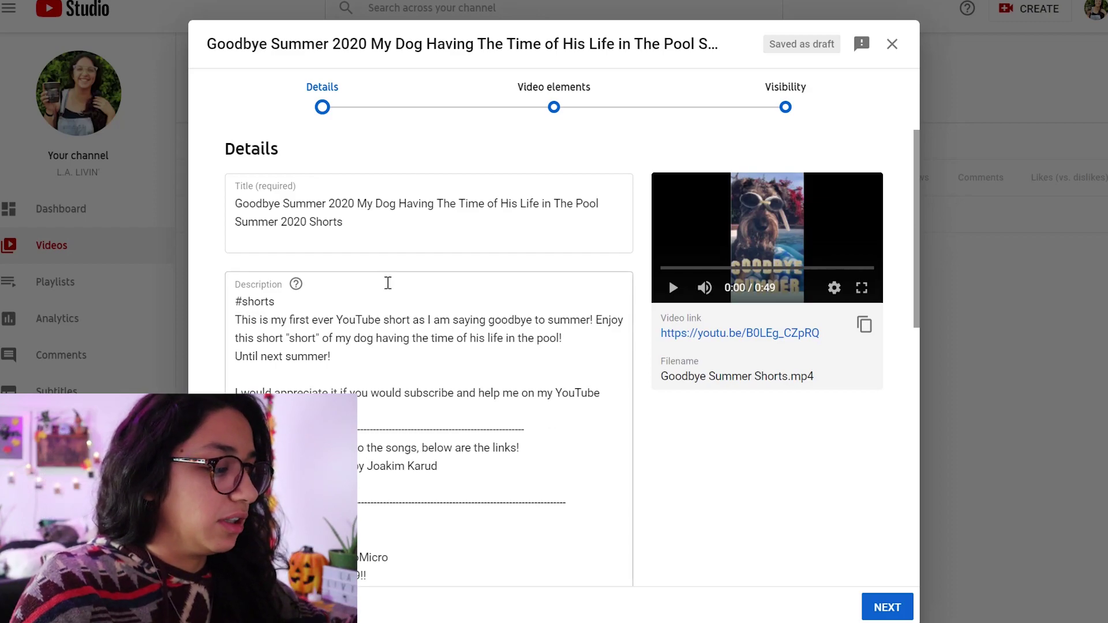
- Scroll down through the Short's upload details form
scroll(387, 283, down, 1)
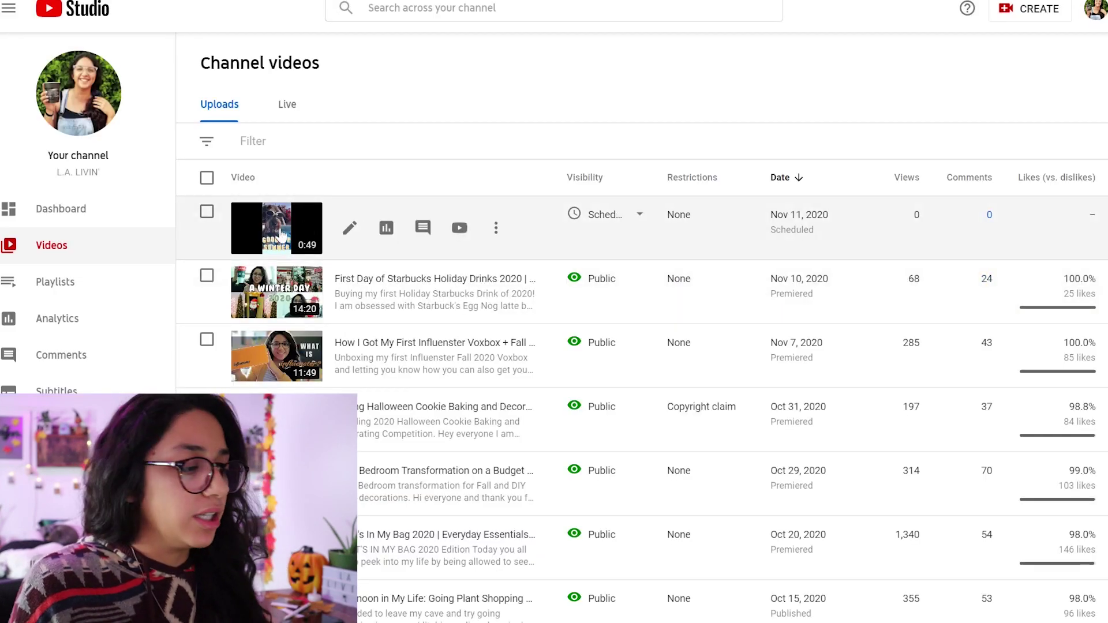
- Open the scheduled dog-pool Short from the Channel videos list on its YouTube watch page
click(459, 229)
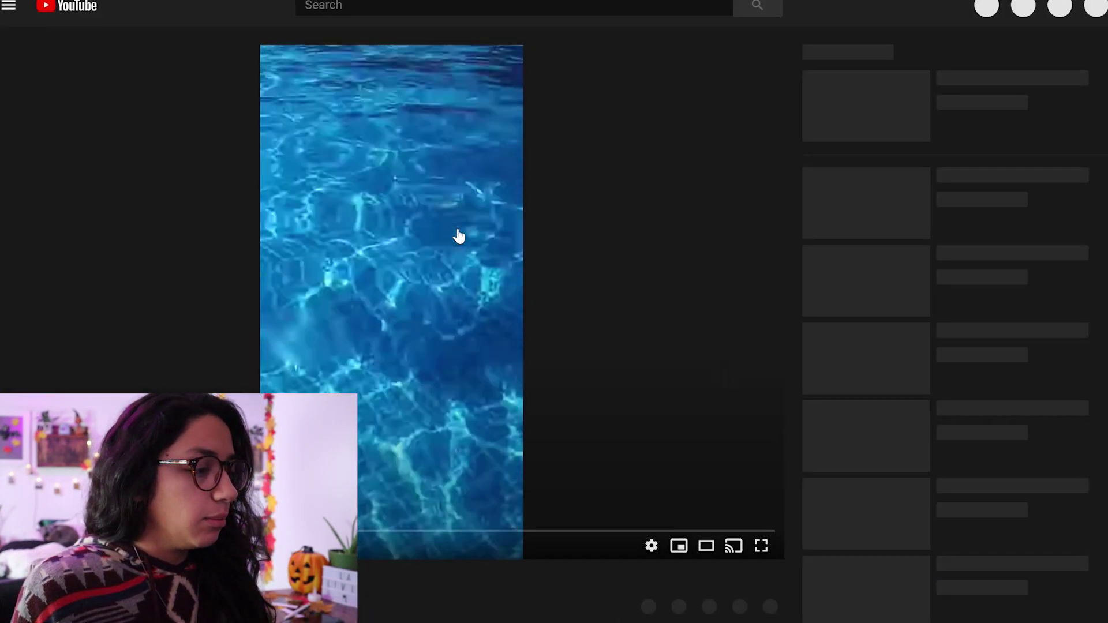